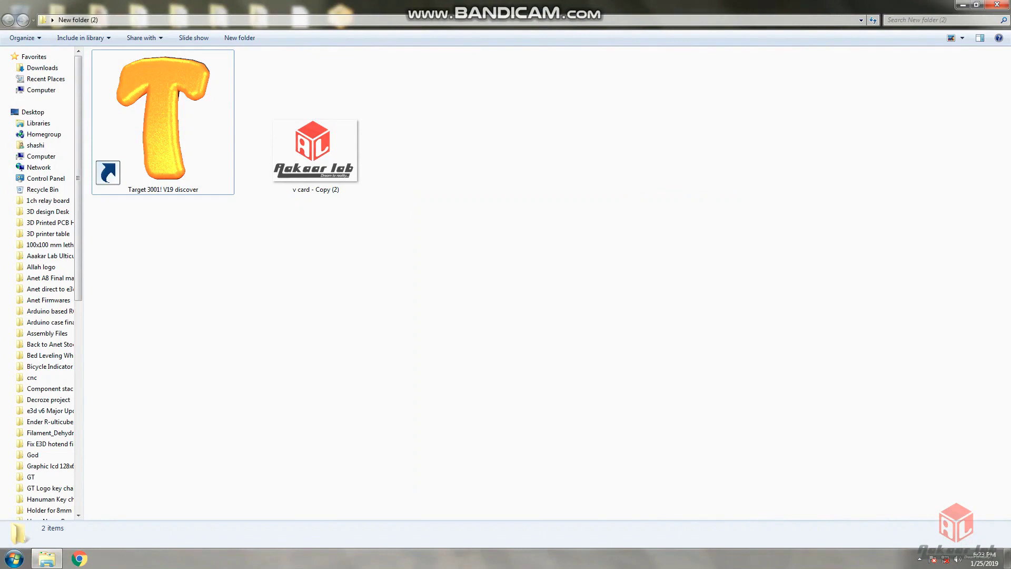
# Launch Target 3001! V19 discover from New folder (2) and minimize the folder window
pyautogui.click(162, 121)
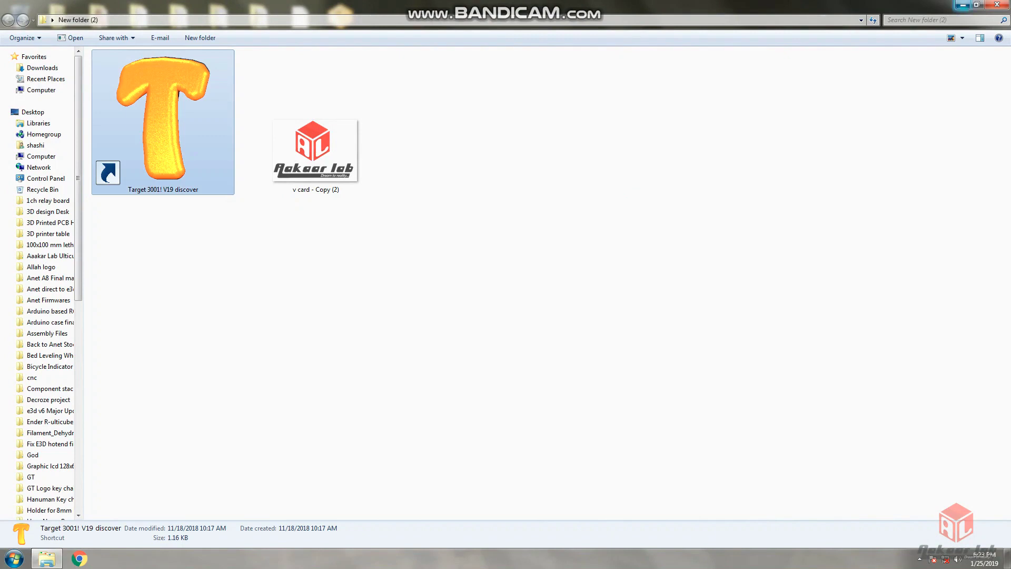
pyautogui.click(962, 4)
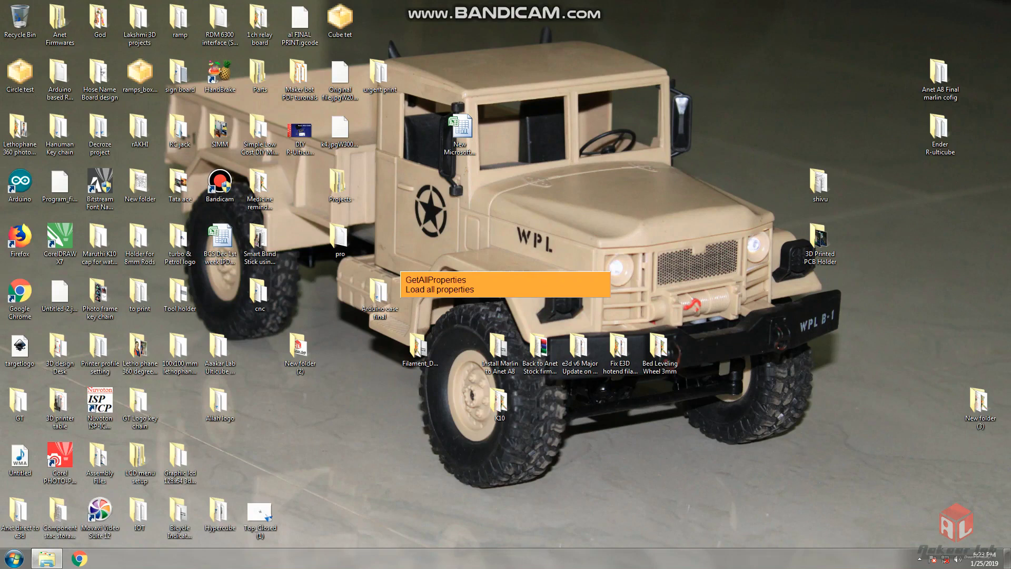
pyautogui.doubleClick(300, 351)
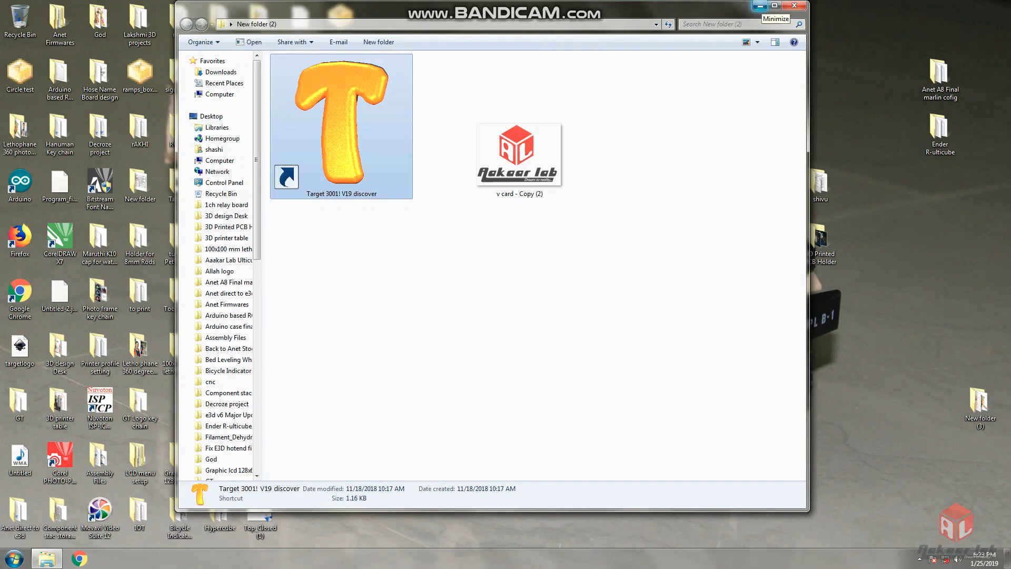
pyautogui.click(760, 6)
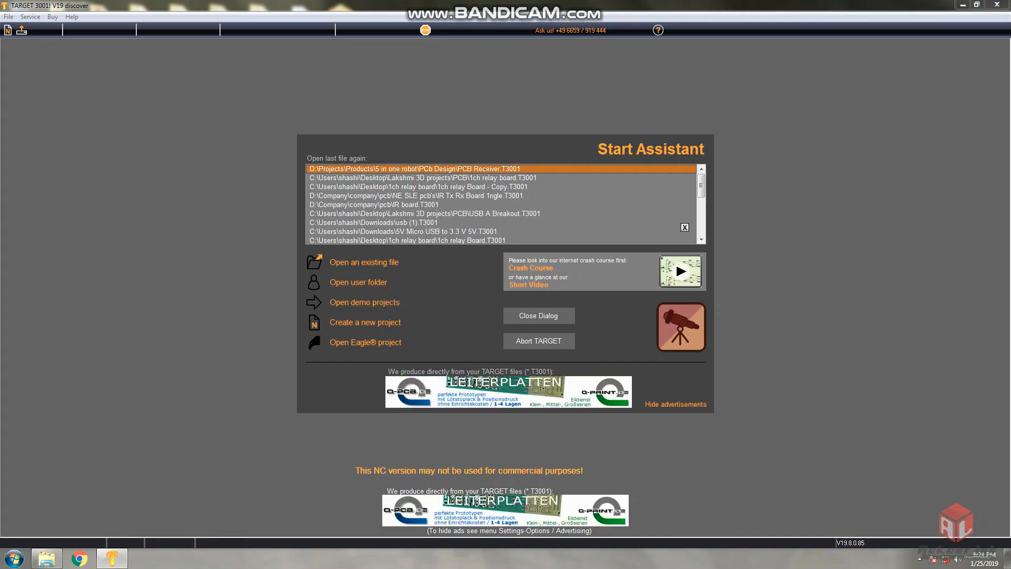
# Create a new project from the single sided PCB without schematic template, with a 160 x 100 mm board outline, and maximize the PCB window
pyautogui.click(365, 322)
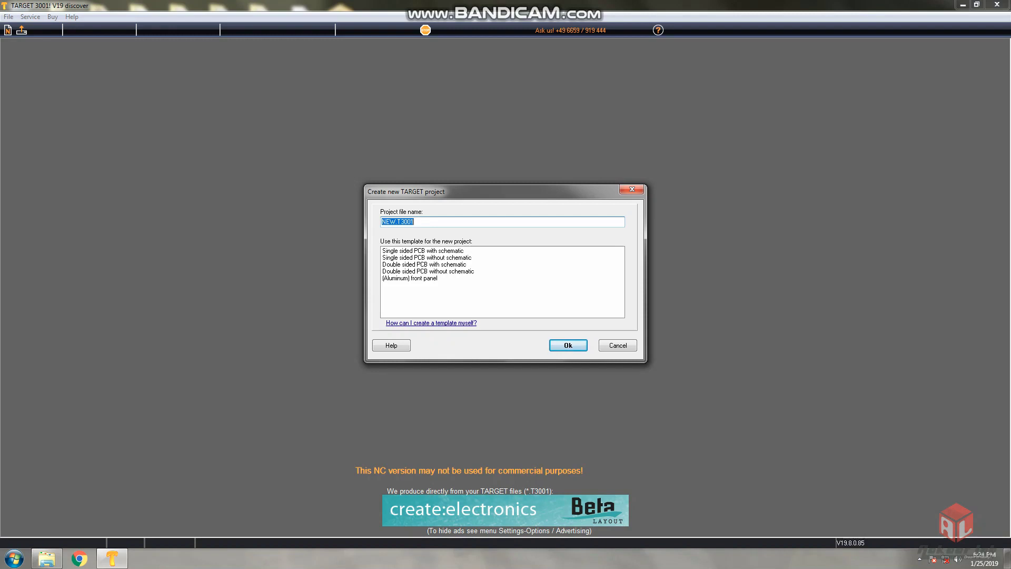
pyautogui.doubleClick(426, 258)
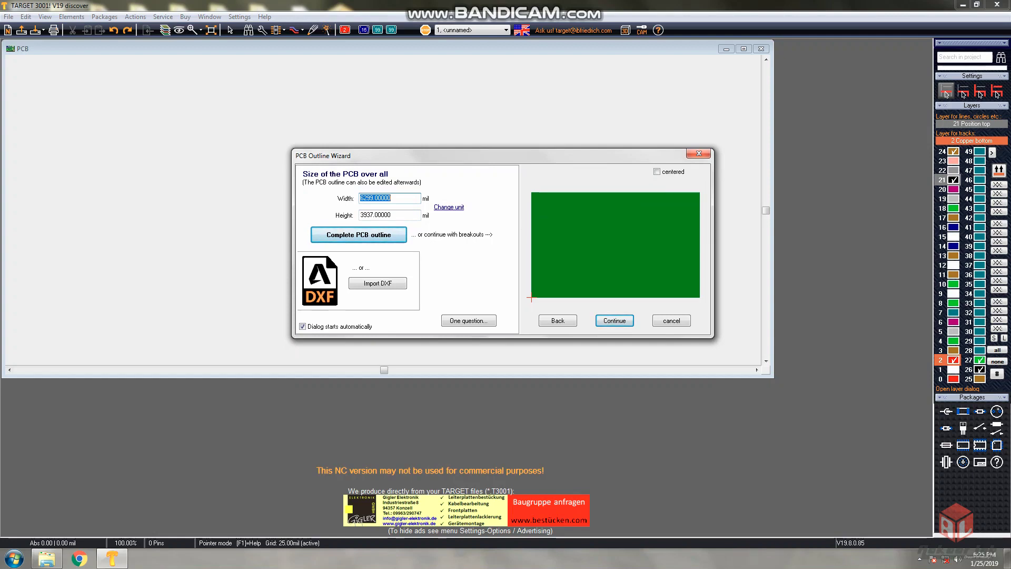
pyautogui.click(449, 207)
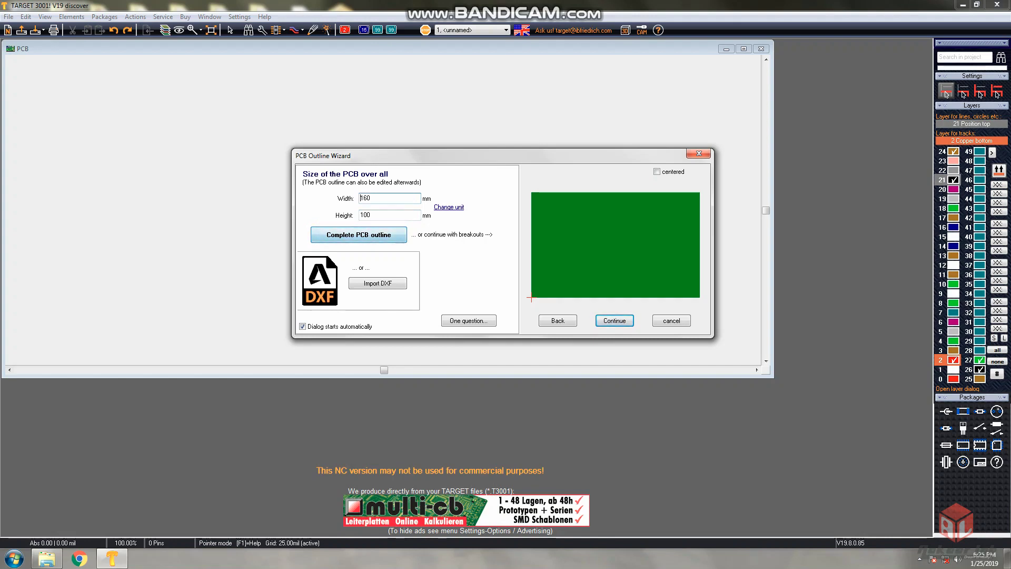
pyautogui.click(358, 234)
pyautogui.doubleClick(387, 48)
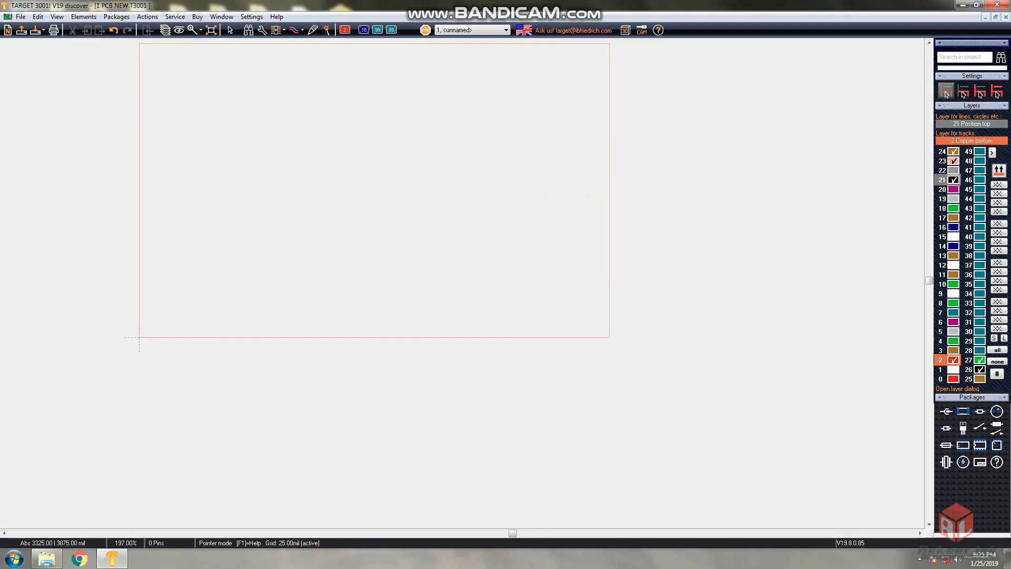
pyautogui.scroll(-2, 437, 227)
pyautogui.scroll(2, 449, 263)
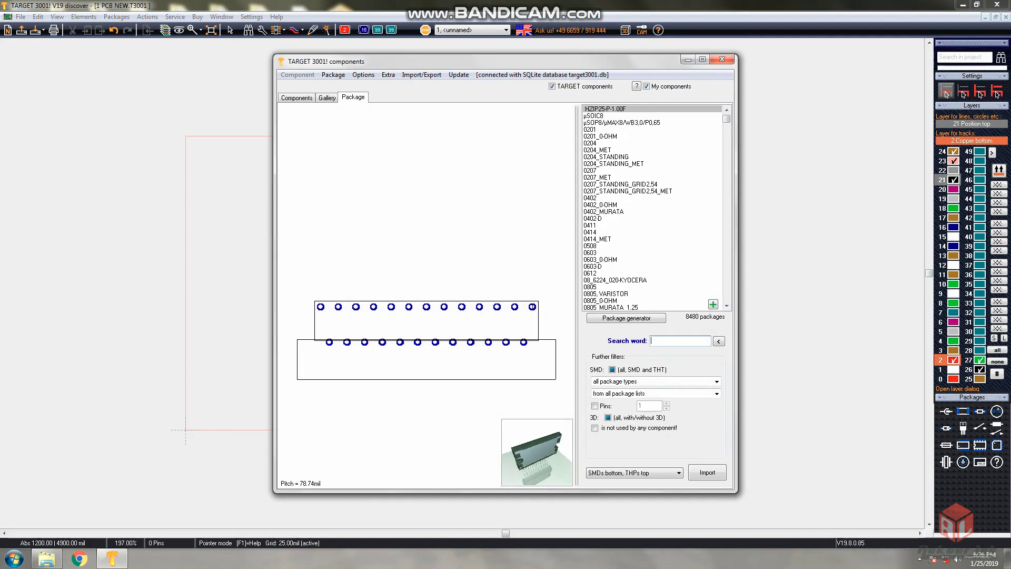
pyautogui.click(626, 191)
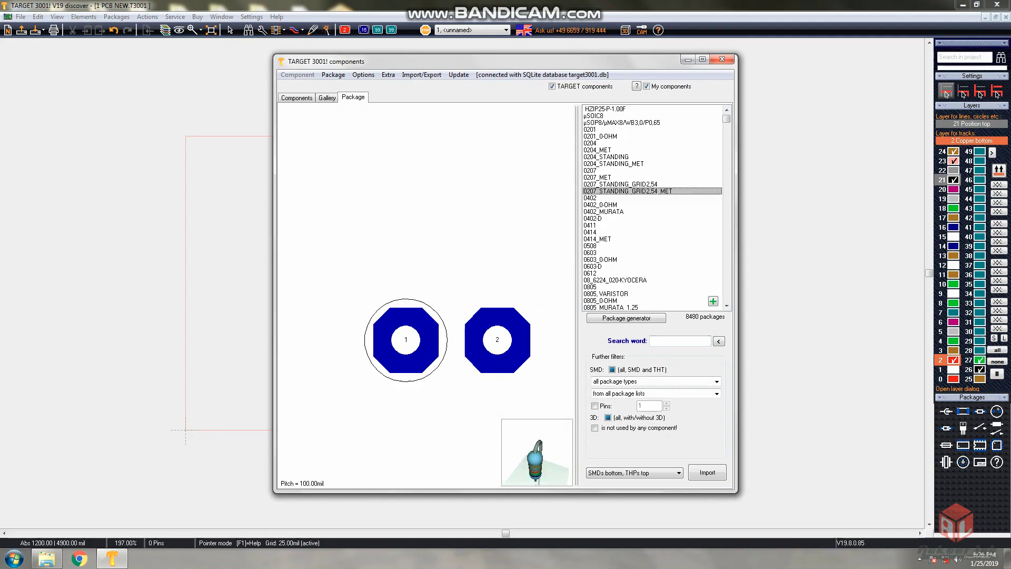
pyautogui.scroll(-6, 651, 207)
pyautogui.scroll(-7, 651, 207)
pyautogui.click(627, 217)
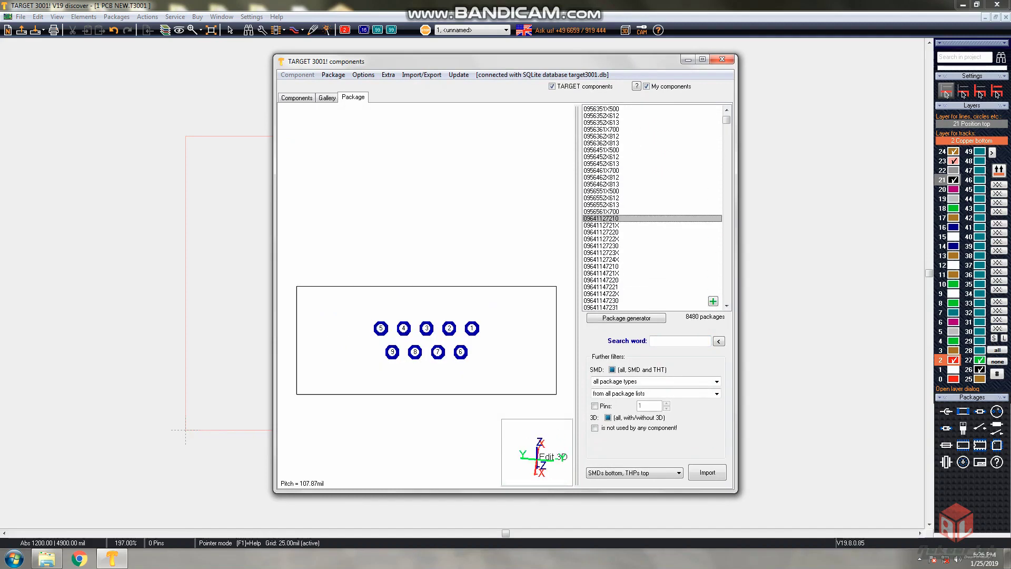
pyautogui.scroll(-4, 651, 207)
pyautogui.scroll(-5, 653, 207)
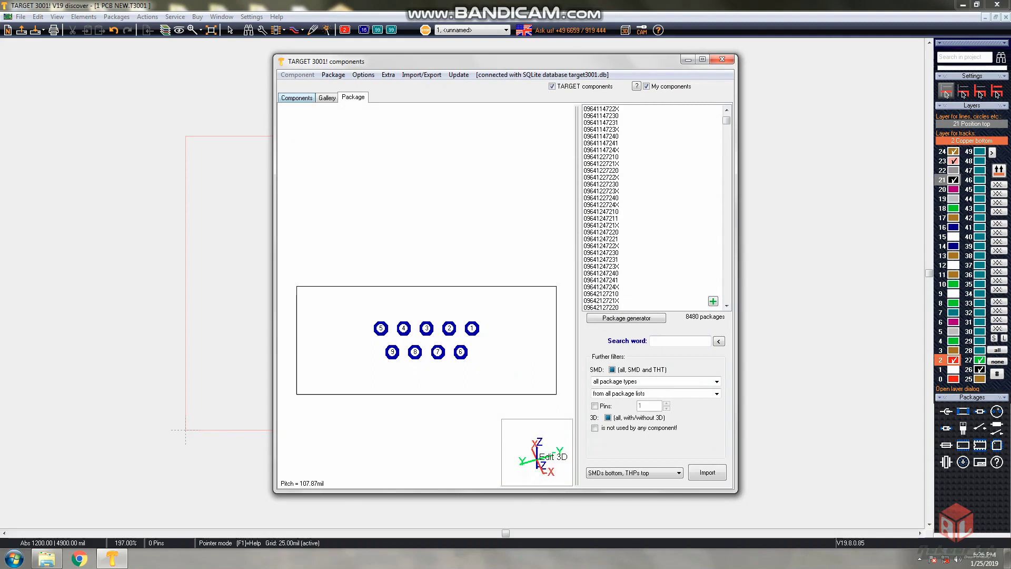
# Search the component library for resistor, and within the Resistor category for "1k ohm"
pyautogui.click(296, 98)
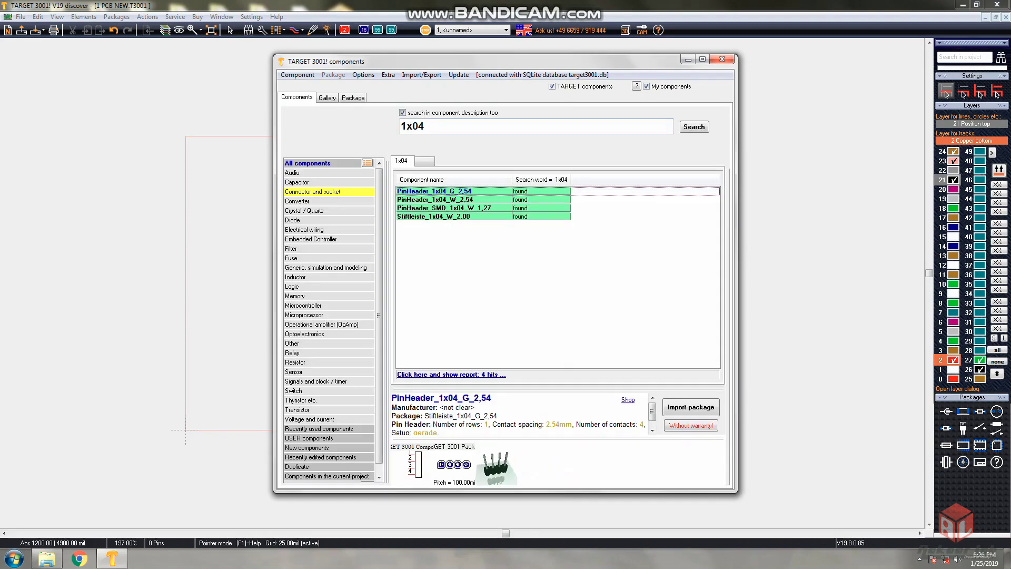
pyautogui.doubleClick(412, 126)
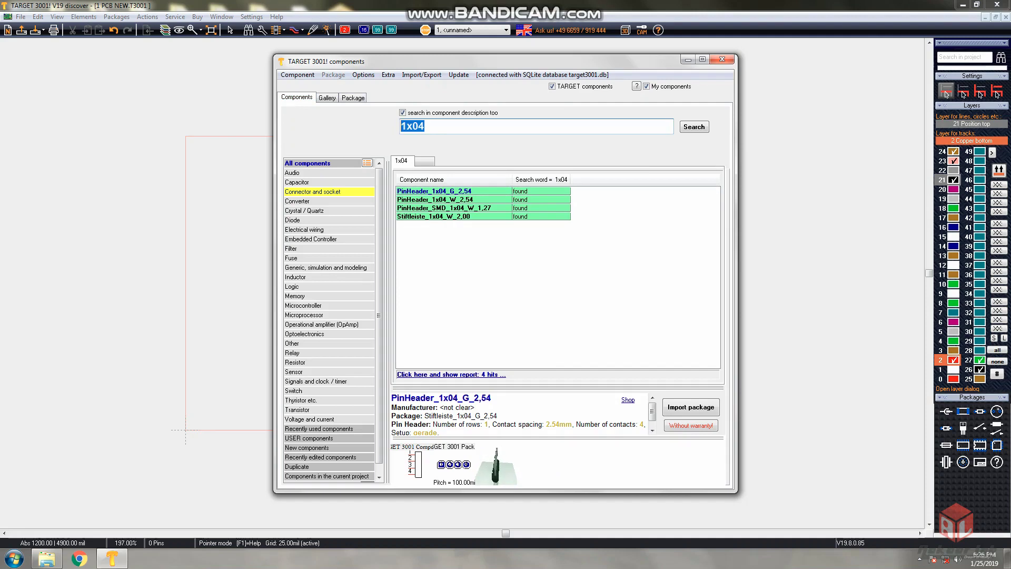
pyautogui.write('resi')
pyautogui.click(419, 153)
pyautogui.write('1')
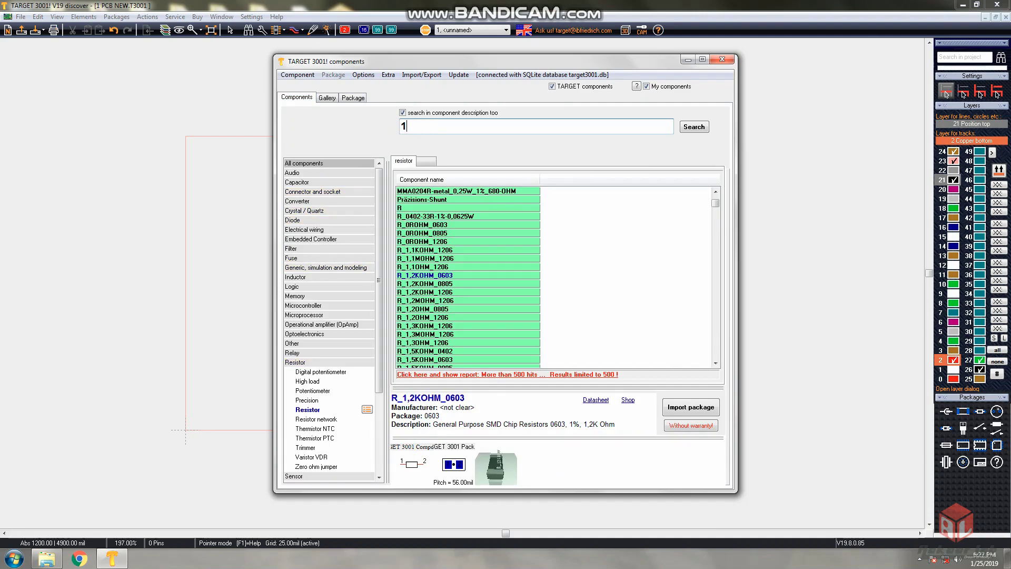
pyautogui.write('k ohm')
pyautogui.press('Return')
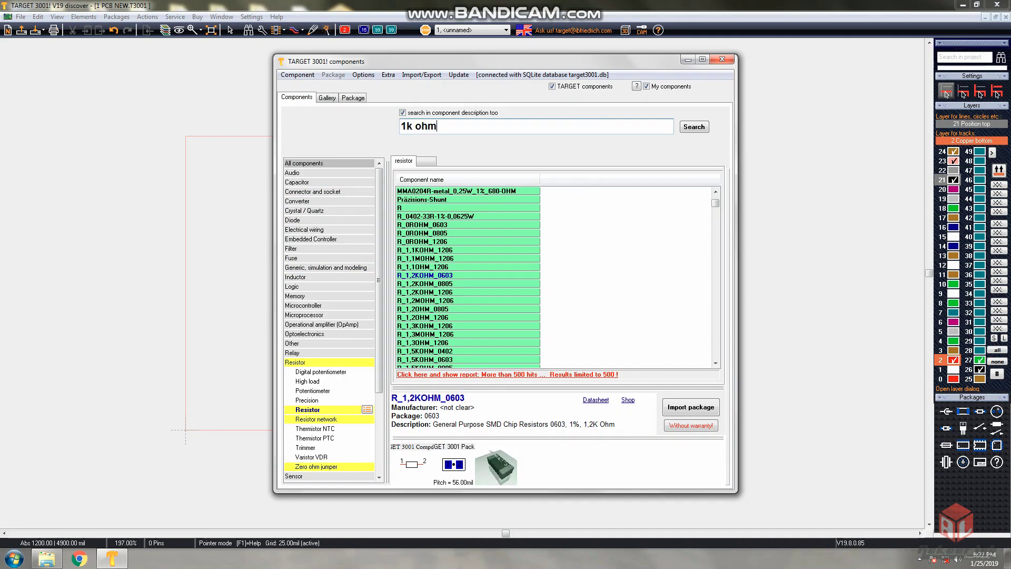
pyautogui.press('Return')
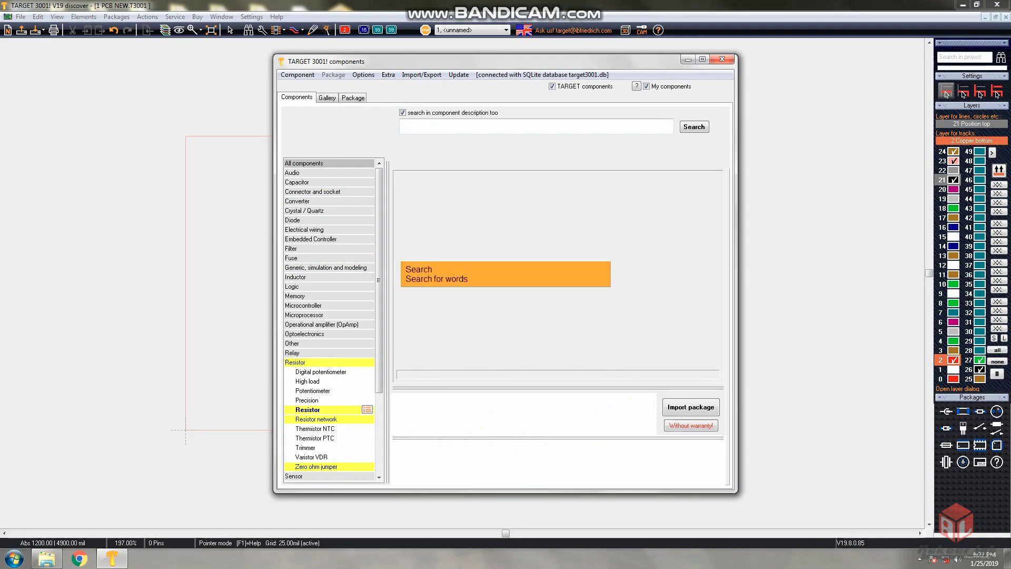
# Import the R_MET_1K_0204 resistor package and place it vertically inside the board outline
pyautogui.click(422, 300)
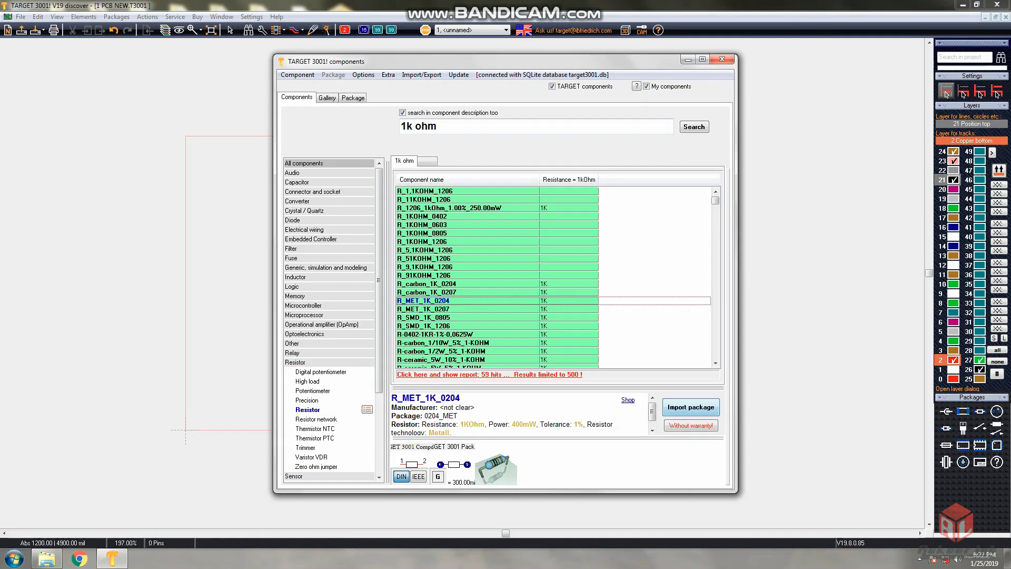
pyautogui.click(690, 407)
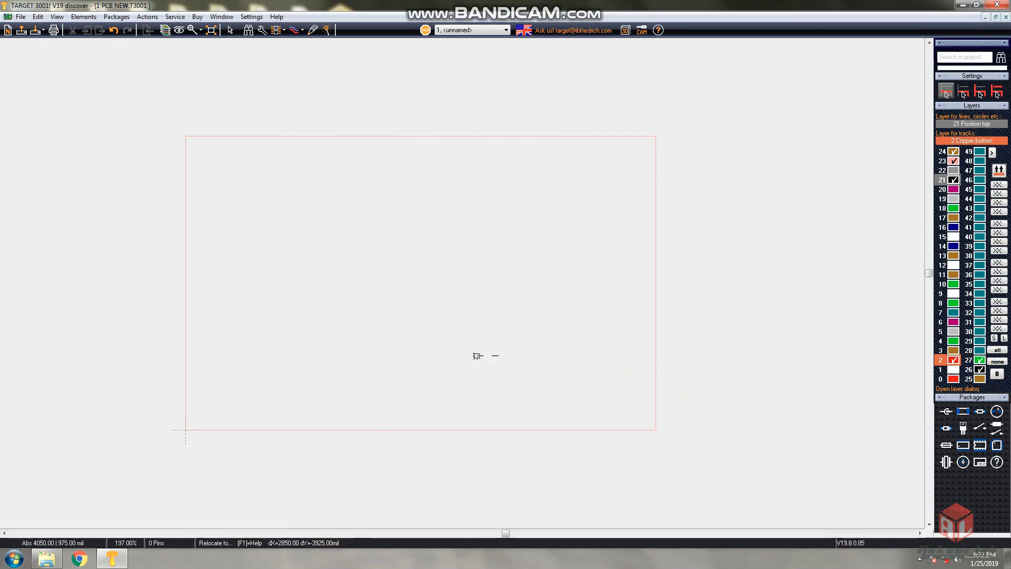
pyautogui.rightClick(391, 275)
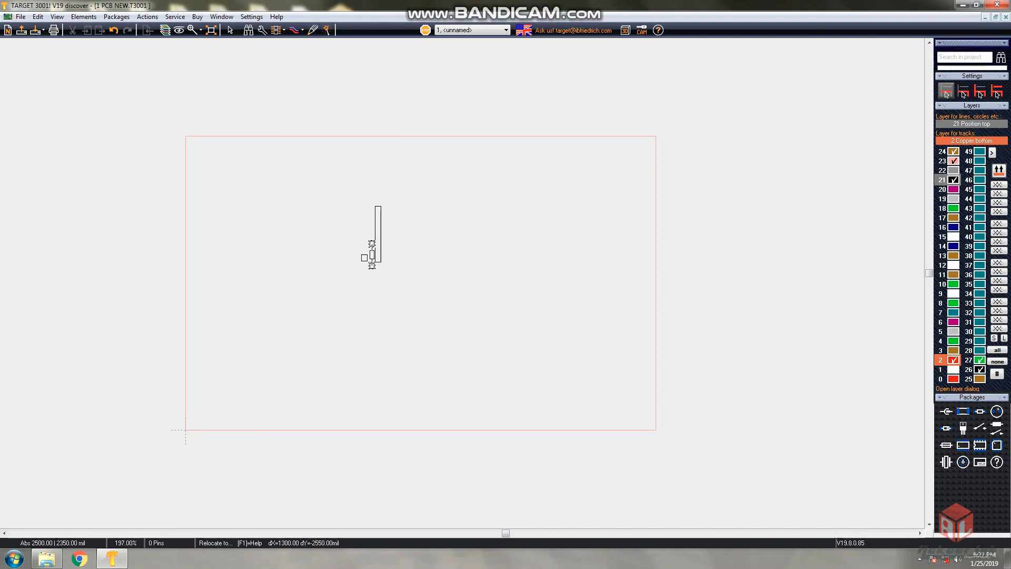
pyautogui.click(372, 255)
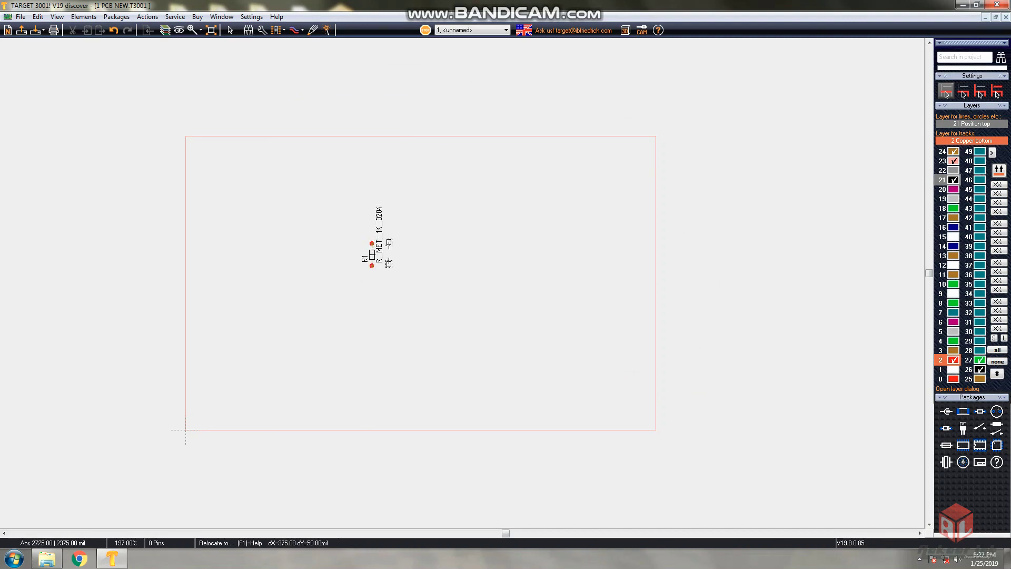
# Place a second R_MET_1K_0204 resistor horizontally, above and to the right of the first one, and end the placement
pyautogui.scroll(3, 392, 254)
pyautogui.scroll(-1, 457, 282)
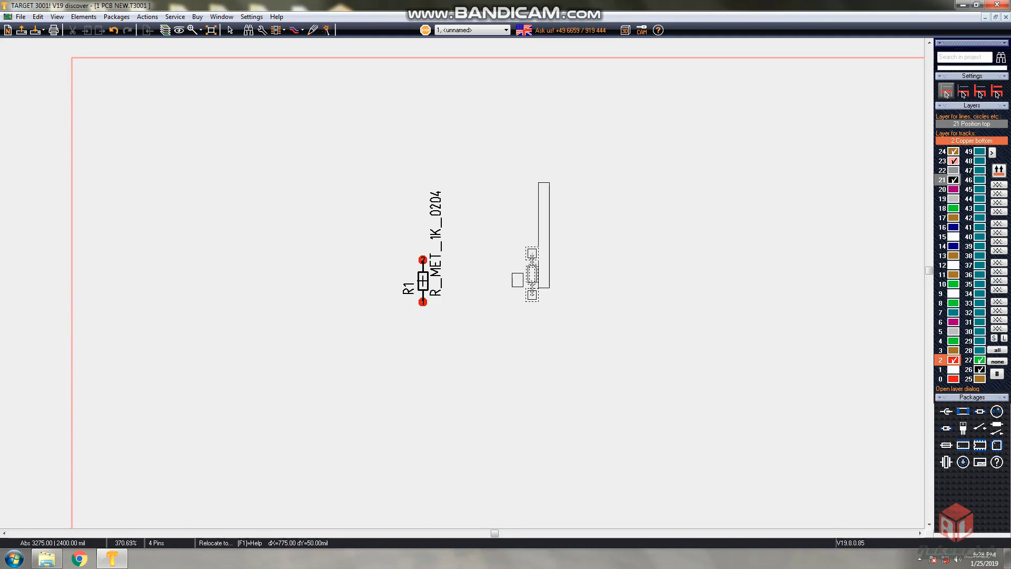
pyautogui.rightClick(595, 256)
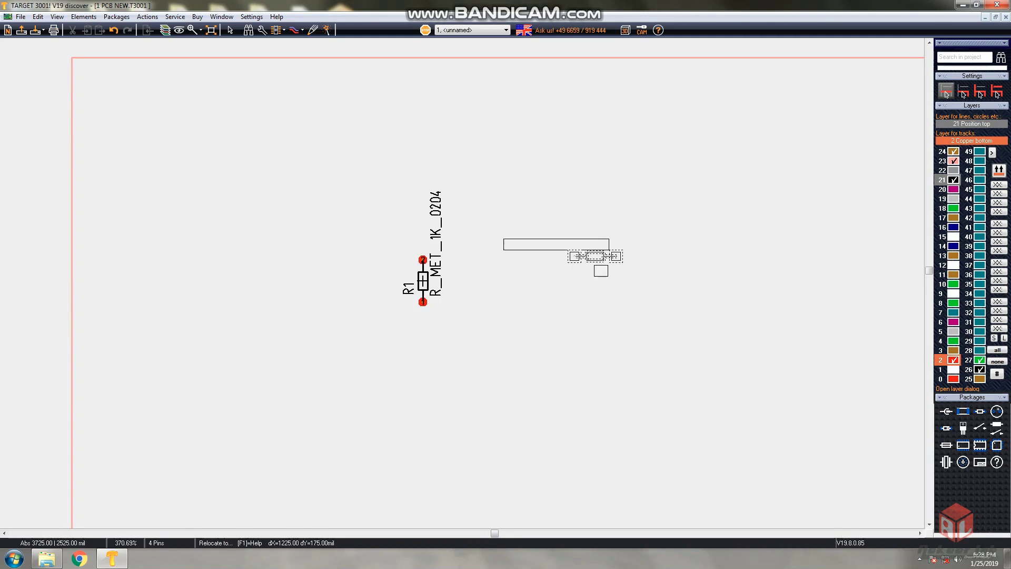
pyautogui.click(500, 218)
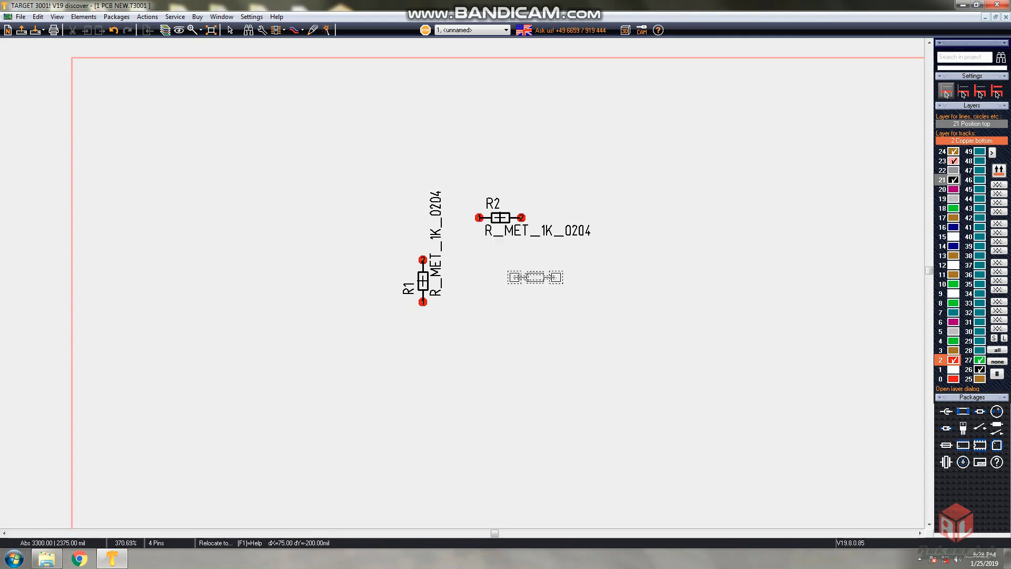
pyautogui.press('Escape')
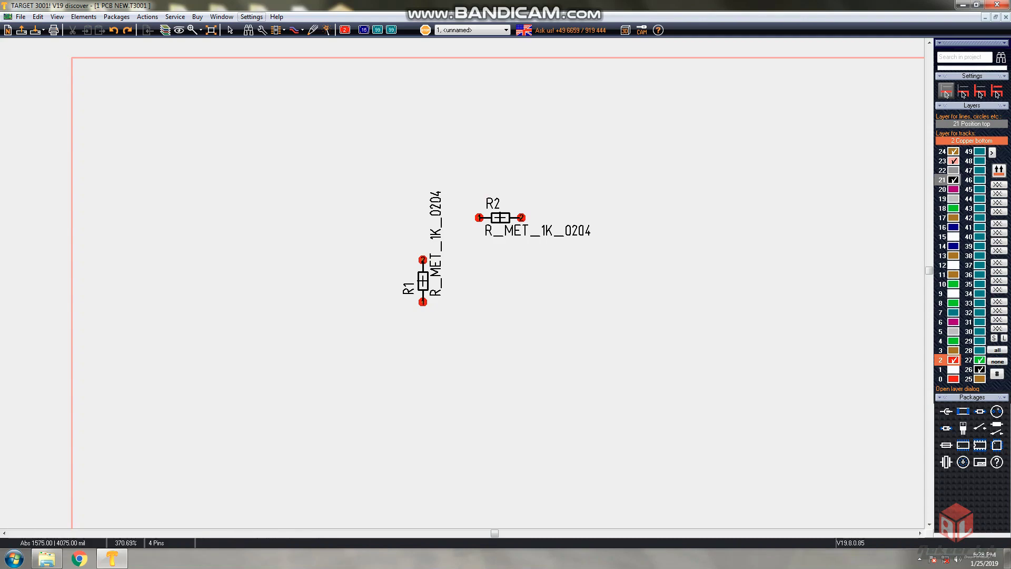
# Set the display unit to mm in the TARGET settings and options
pyautogui.click(251, 17)
pyautogui.click(284, 29)
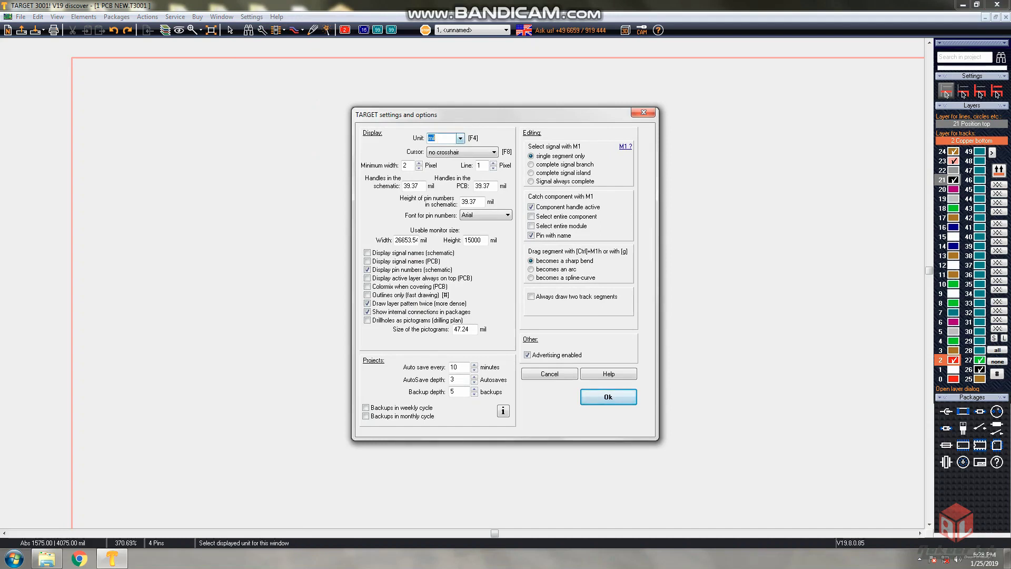
pyautogui.click(460, 138)
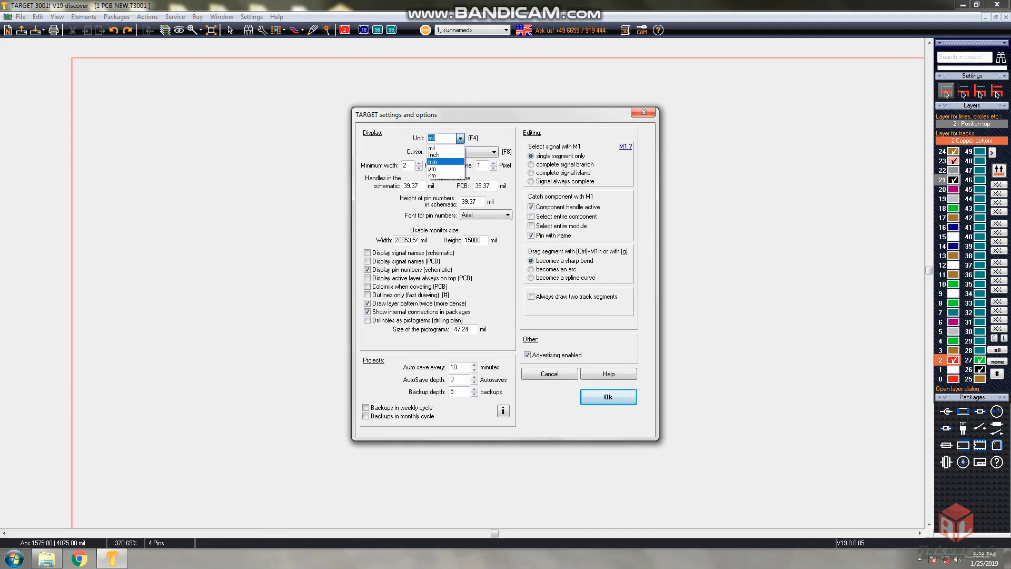
pyautogui.click(445, 162)
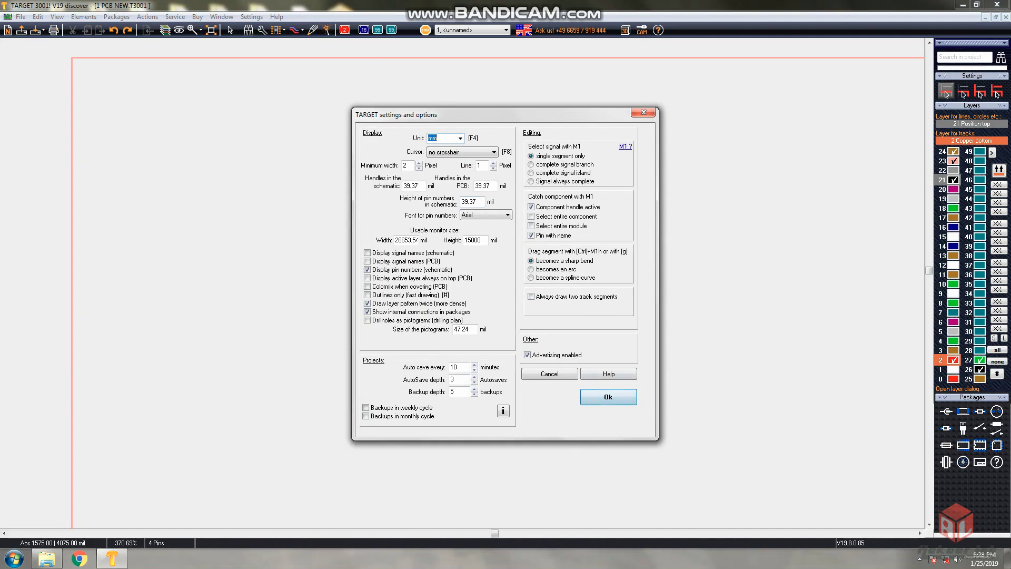
pyautogui.press('Return')
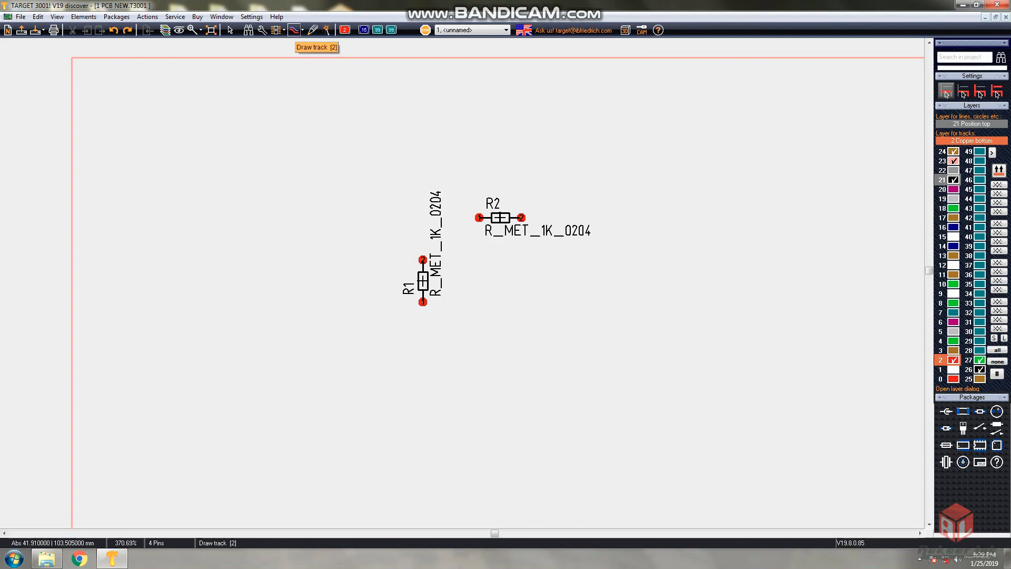
# Draw a bottom copper track with a diagonal middle segment from pin 2 of R1 to pin 1 of R2
pyautogui.click(293, 30)
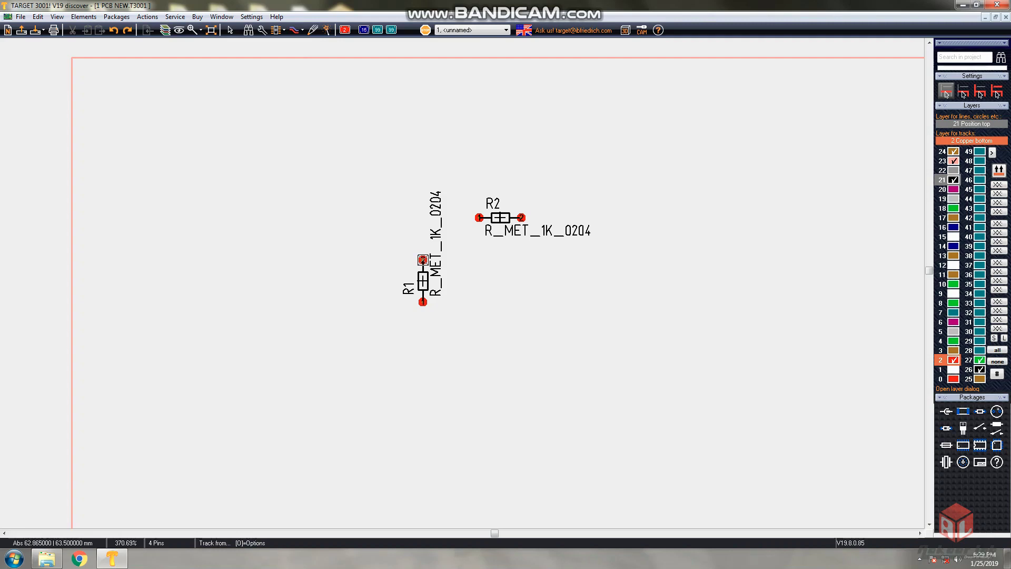
pyautogui.click(423, 259)
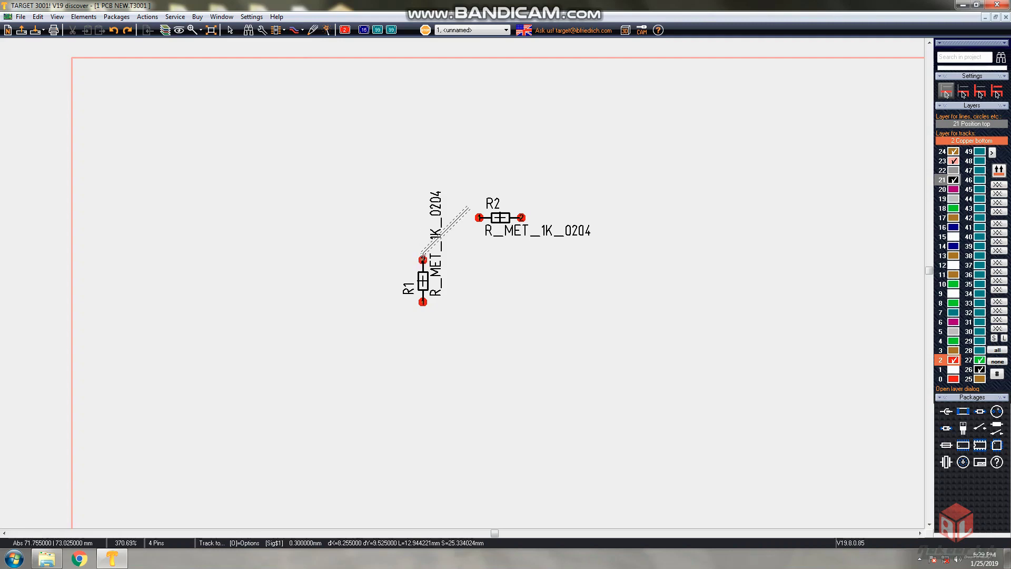
pyautogui.click(422, 245)
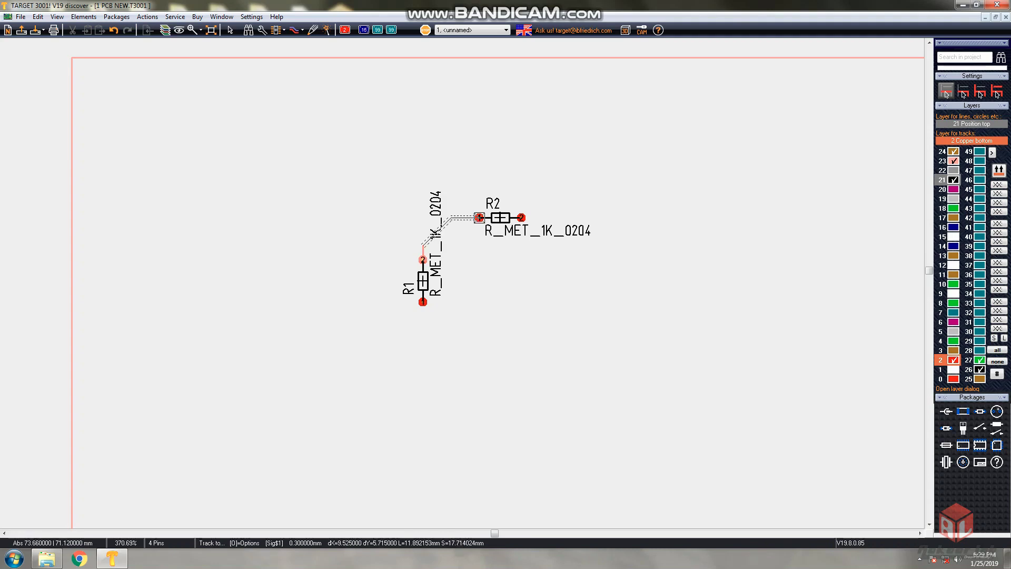
pyautogui.click(479, 218)
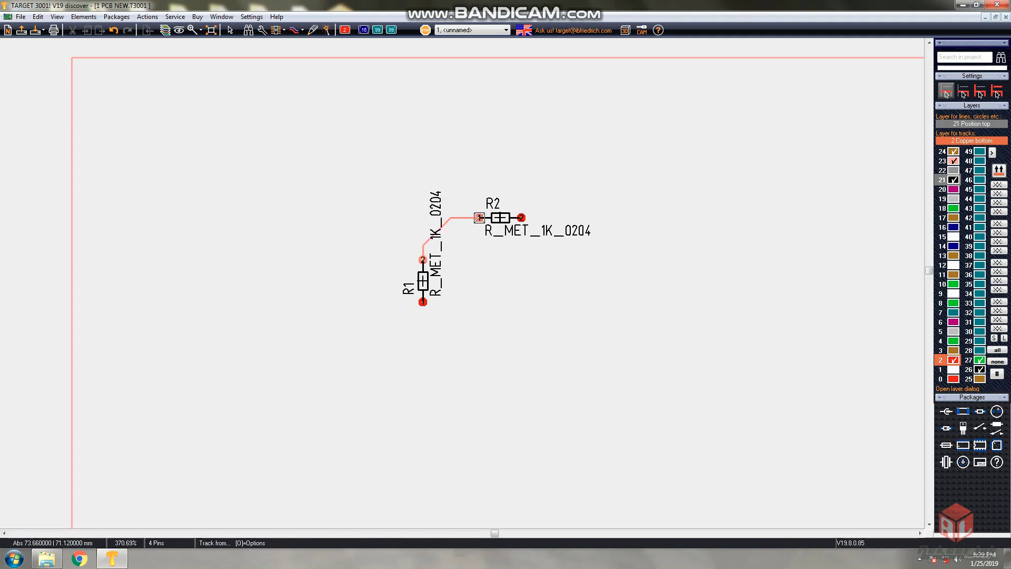
pyautogui.scroll(-1, 424, 237)
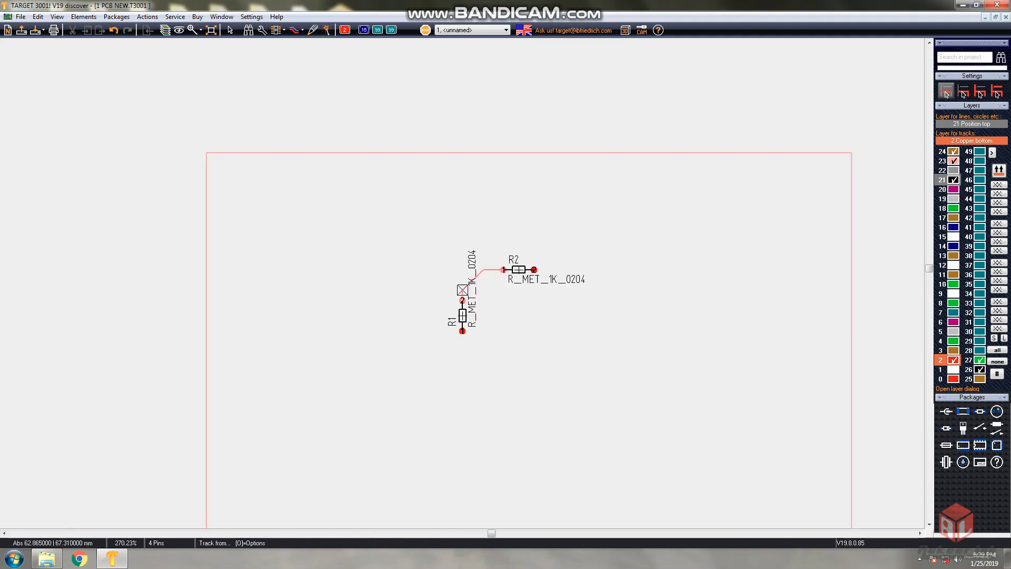
pyautogui.scroll(8, 461, 283)
pyautogui.scroll(-5, 462, 282)
pyautogui.scroll(2, 467, 285)
pyautogui.press('Escape')
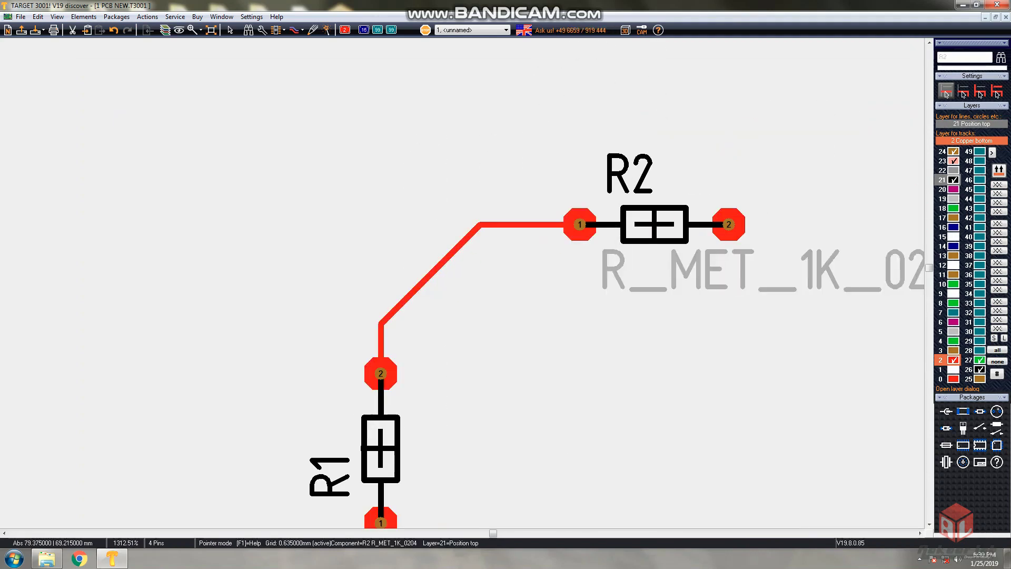
# Start a new track and set its width to 0.8 mm in the track options
pyautogui.scroll(-4, 444, 274)
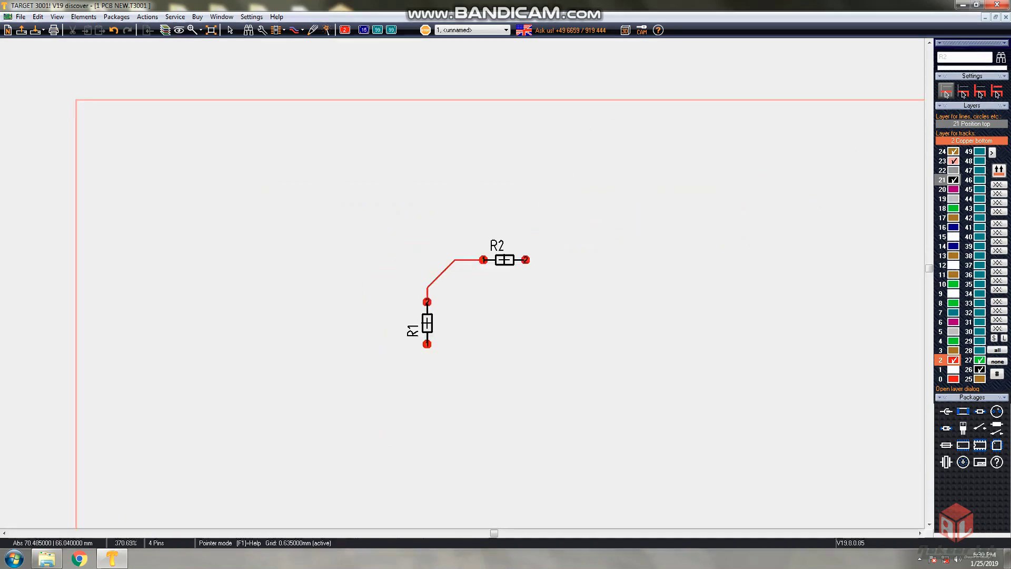
pyautogui.scroll(2, 461, 289)
pyautogui.press('2')
pyautogui.scroll(3, 395, 286)
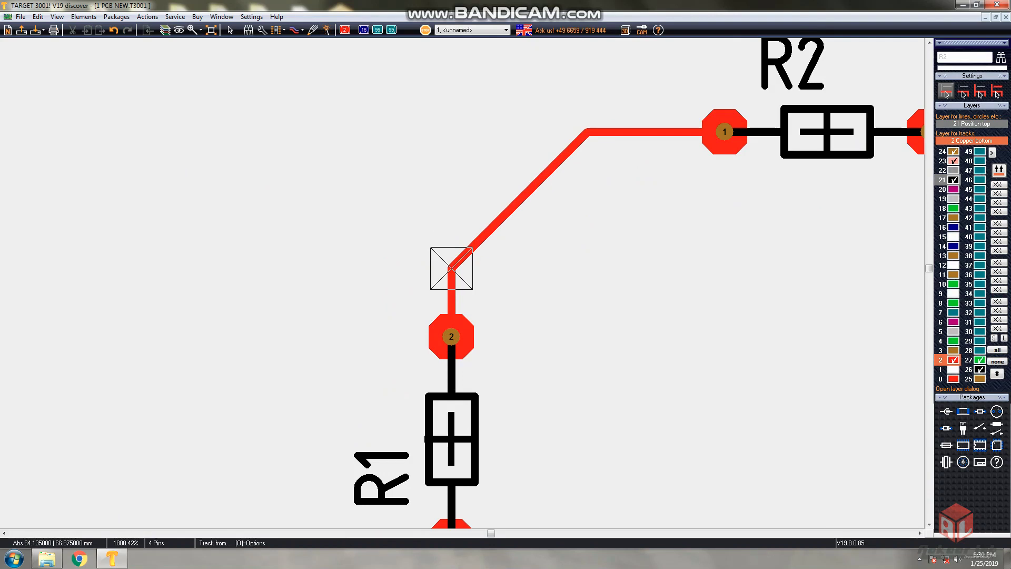
pyautogui.scroll(-2, 451, 268)
pyautogui.scroll(1, 451, 267)
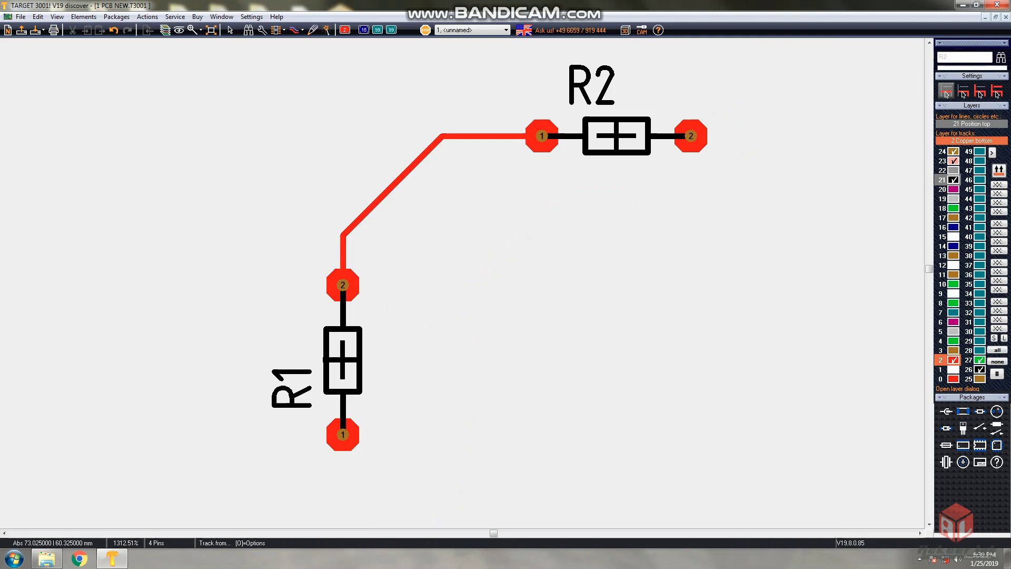
pyautogui.press('o')
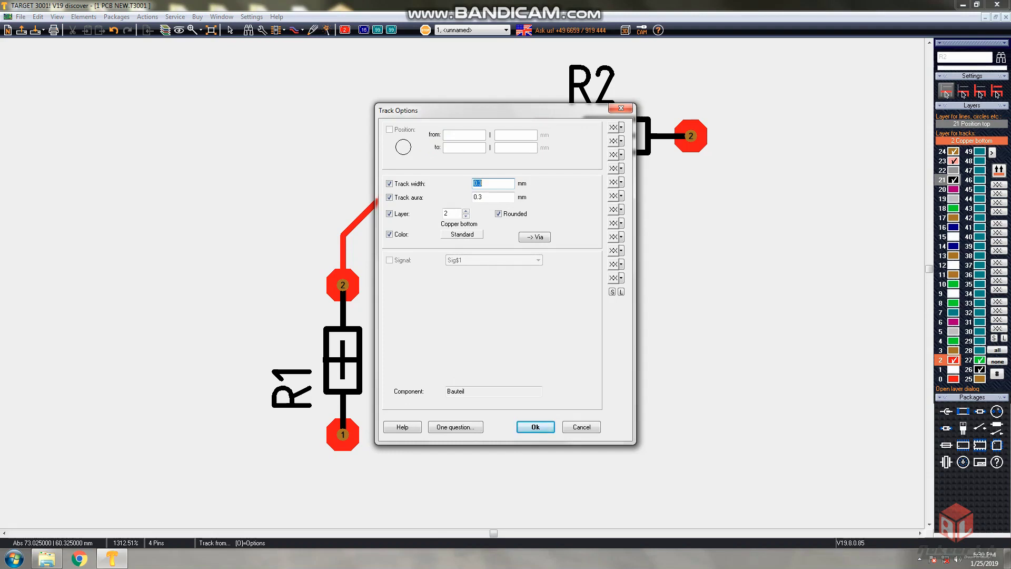
pyautogui.write('0.8')
pyautogui.press('Return')
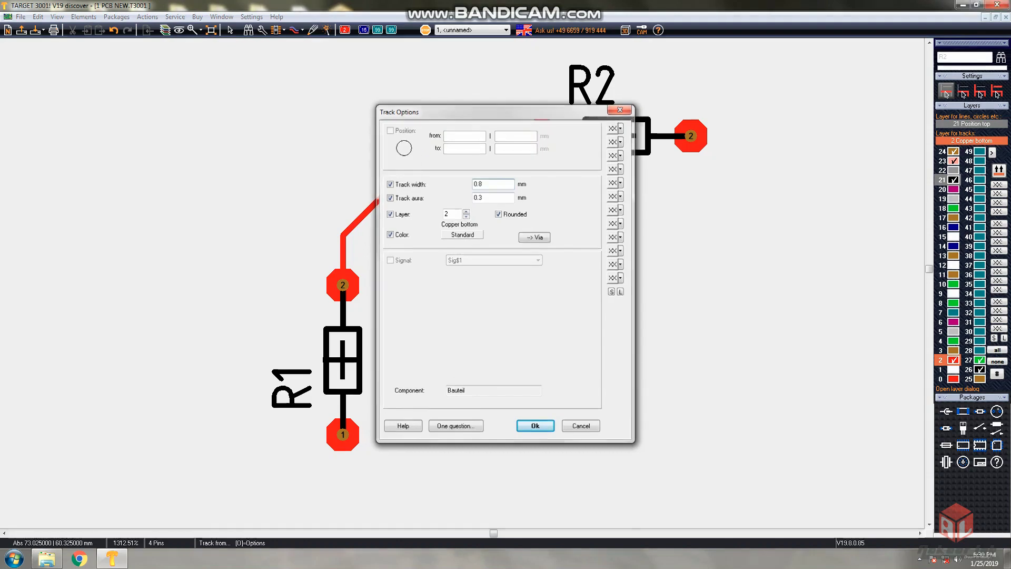
pyautogui.press('Return')
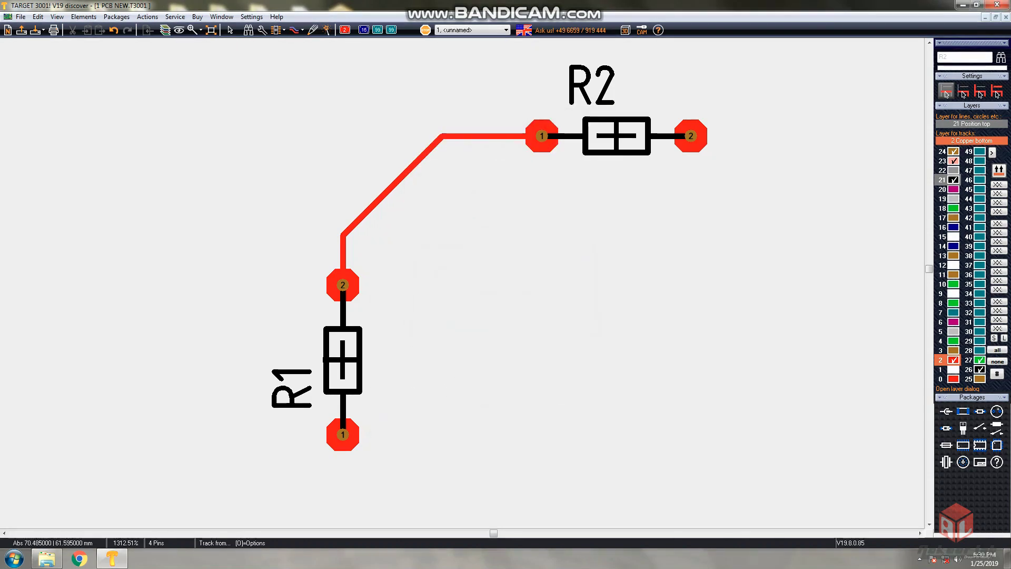
# Draw a bottom copper track from pin 1 of R1 to pin 2 of R2, with a diagonal at the lower corner
pyautogui.click(343, 435)
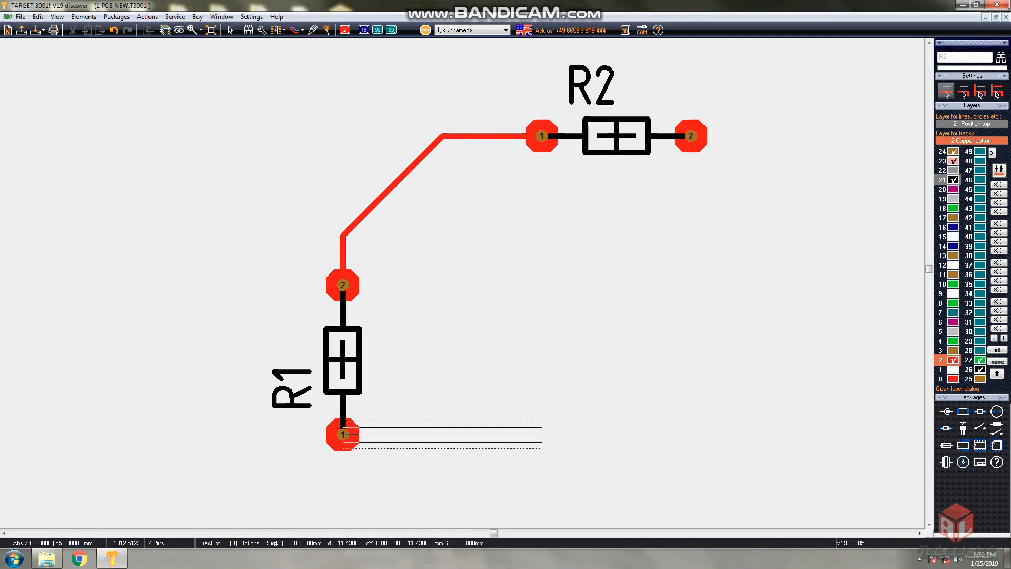
pyautogui.click(541, 435)
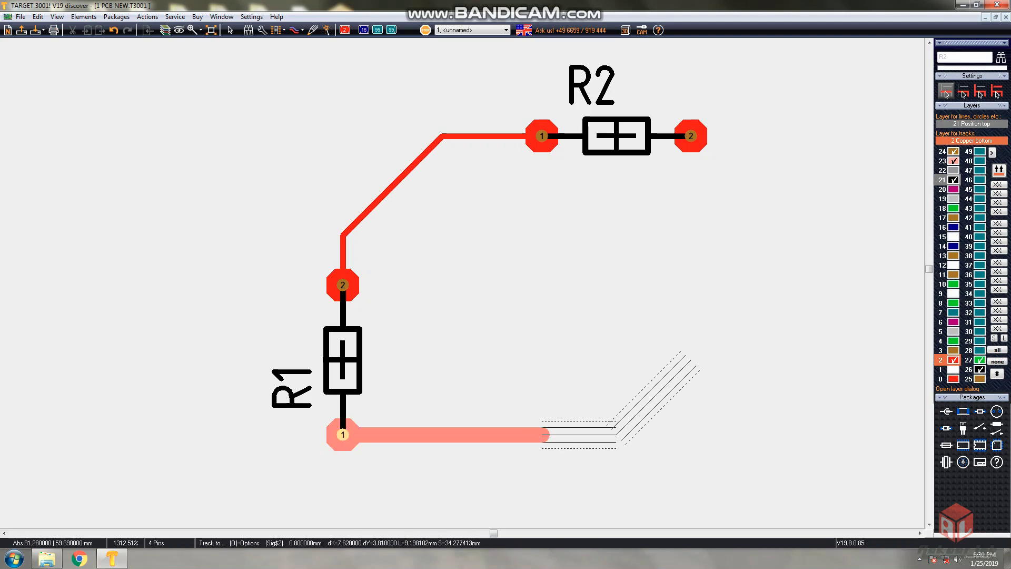
pyautogui.click(616, 434)
pyautogui.click(691, 136)
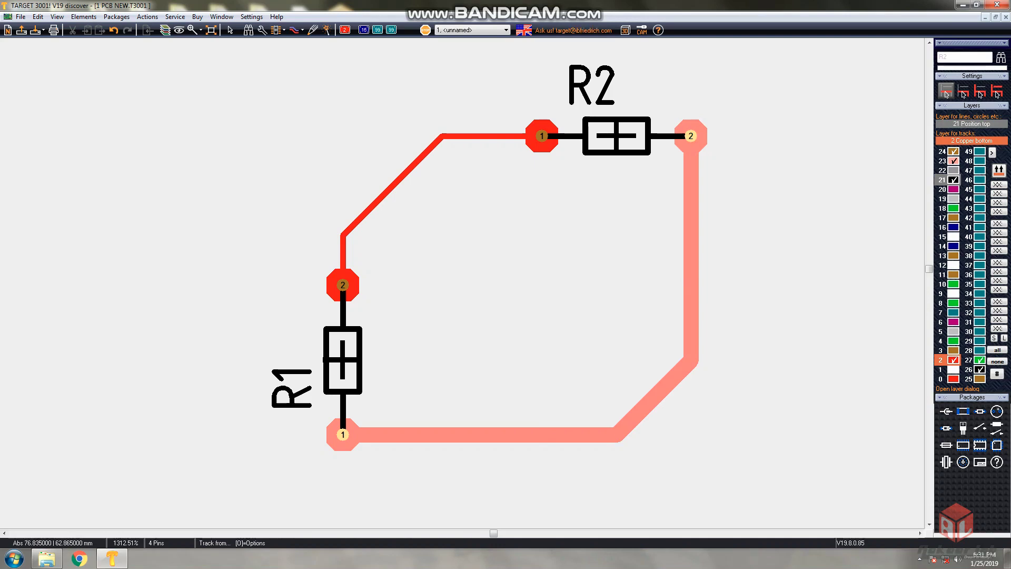
pyautogui.scroll(-2, 305, 383)
pyautogui.scroll(2, 474, 284)
pyautogui.scroll(-1, 477, 288)
pyautogui.scroll(1, 233, 384)
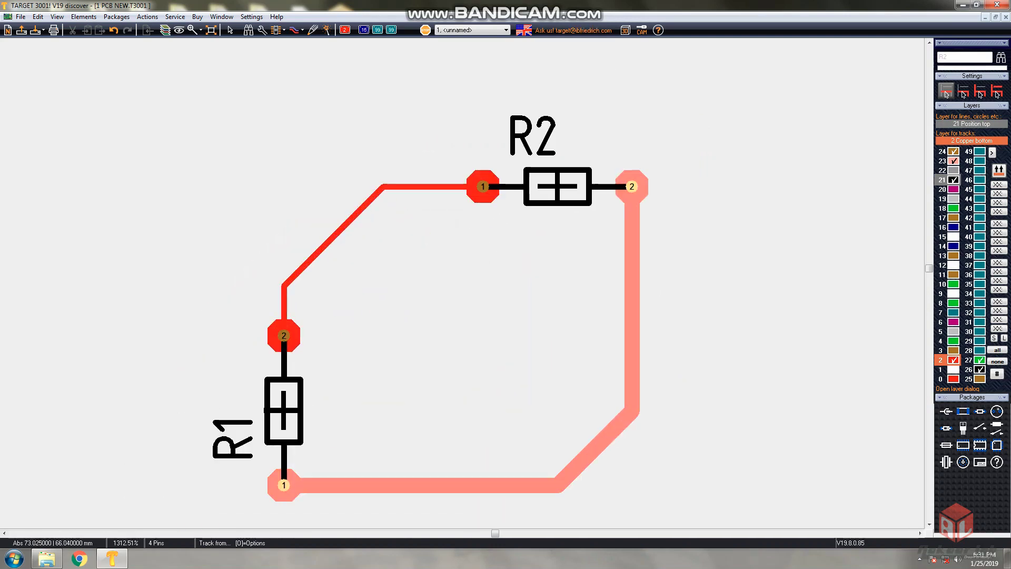
pyautogui.scroll(-2, 468, 284)
pyautogui.scroll(1, 377, 425)
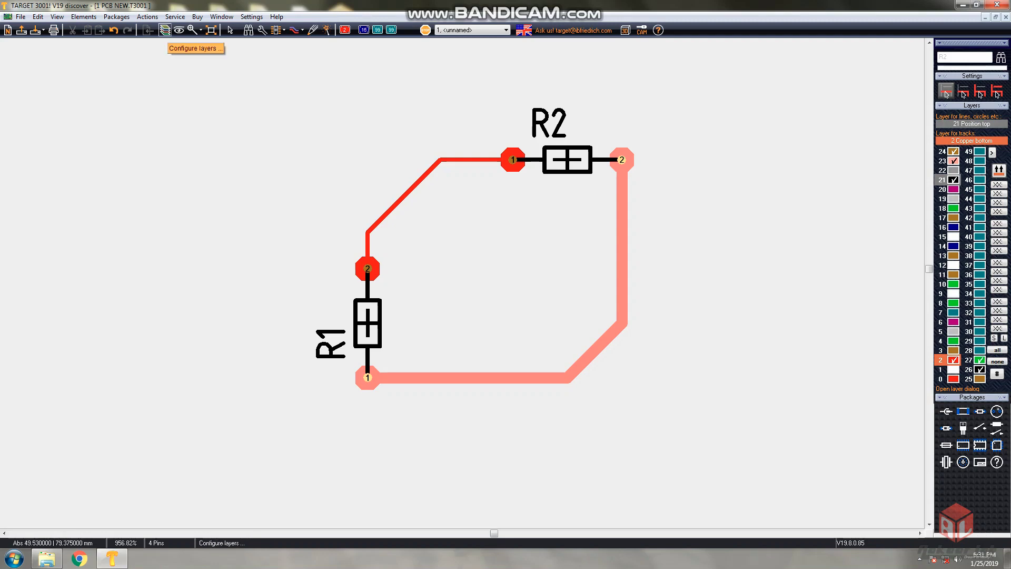
# Open the PCB layer configuration and hide layers 27 Air wire (ratsnest) and 26 Pad numbers
pyautogui.click(164, 30)
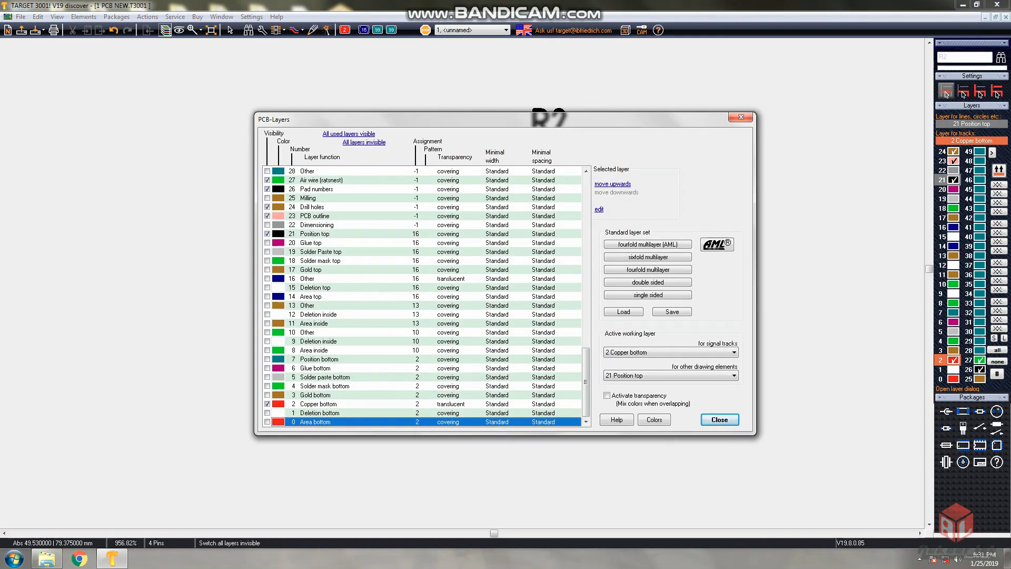
pyautogui.moveTo(400, 119); pyautogui.dragTo(699, 103)
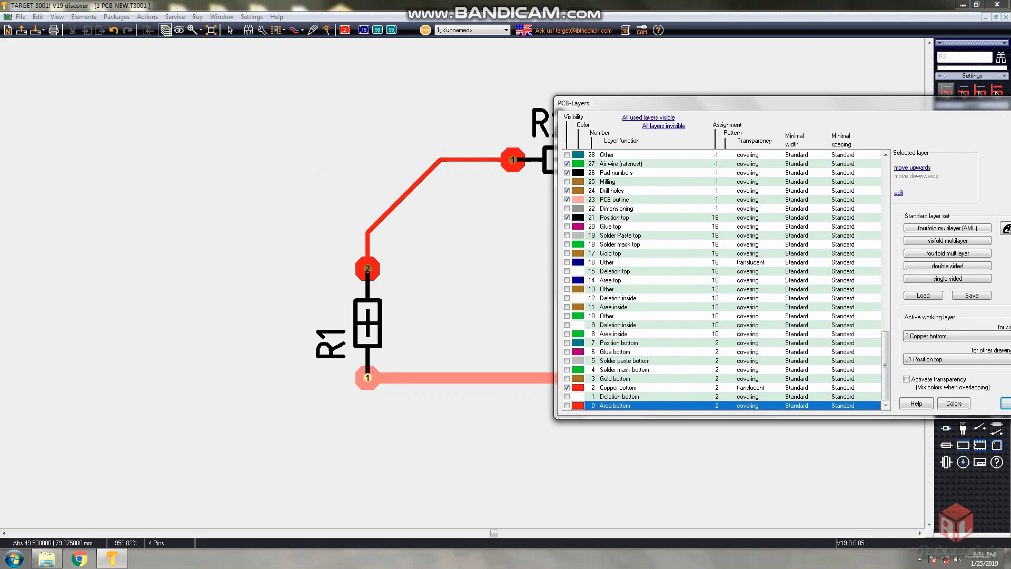
pyautogui.click(567, 164)
pyautogui.click(566, 173)
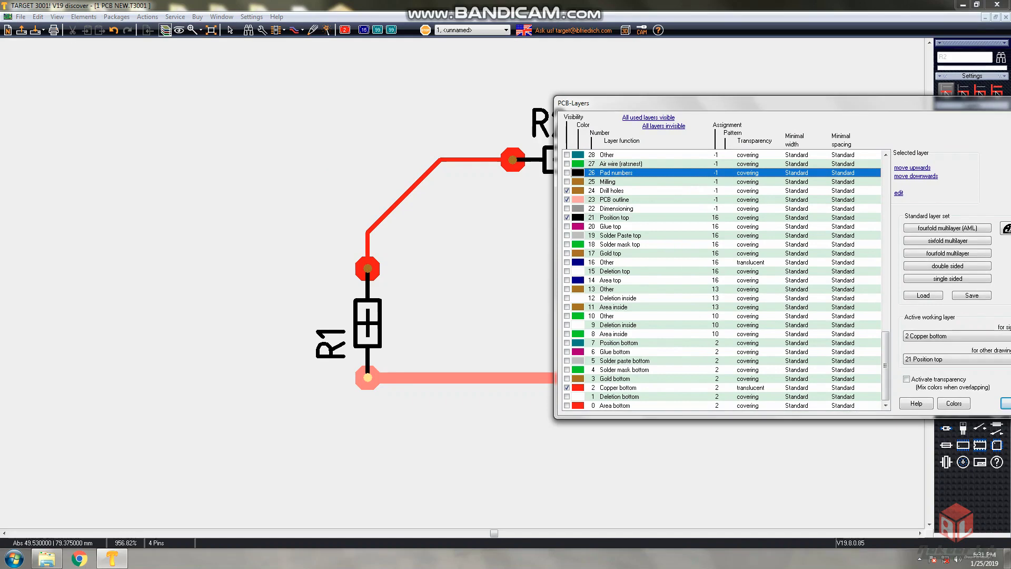
# Change the color of layer 24 Drill holes to White
pyautogui.doubleClick(581, 191)
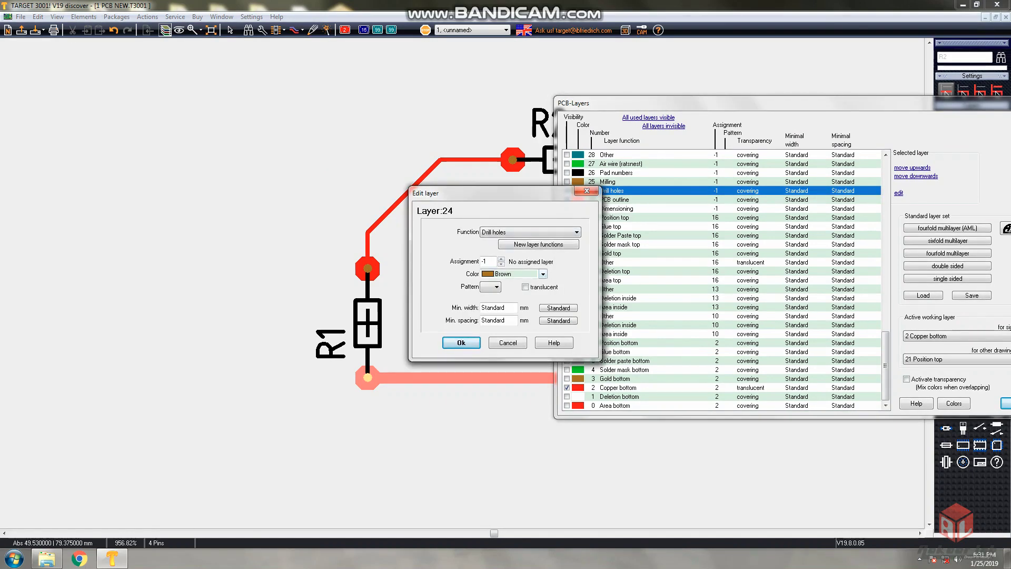
pyautogui.click(542, 273)
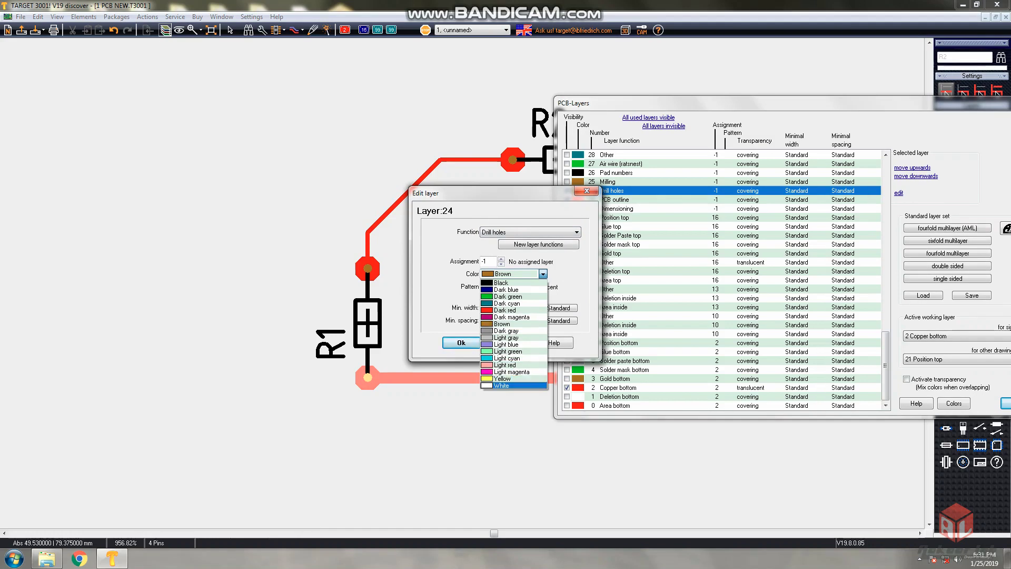
pyautogui.click(500, 385)
pyautogui.press('Return')
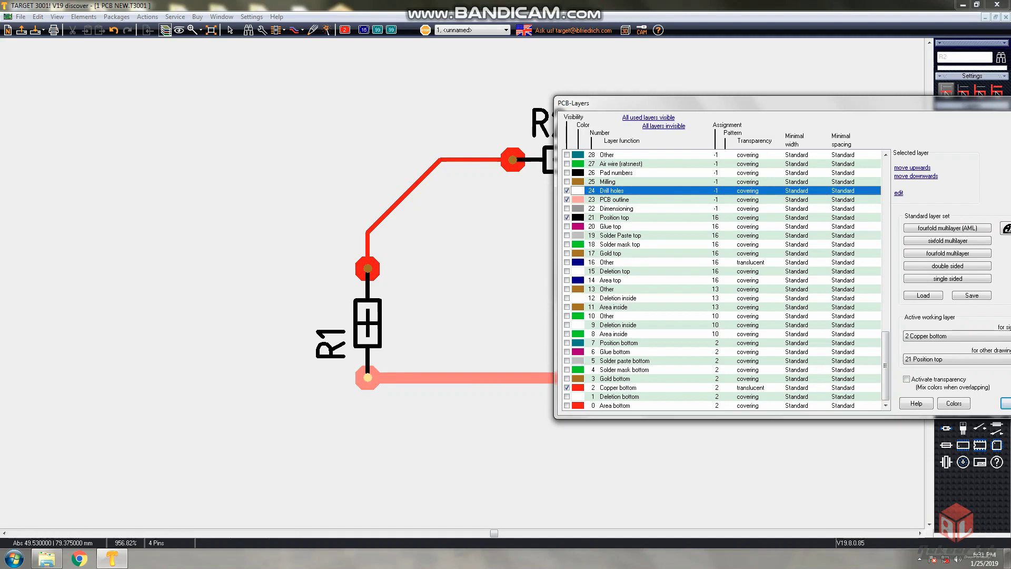
# Hide layer 21 Position top and close the layer configuration
pyautogui.click(566, 217)
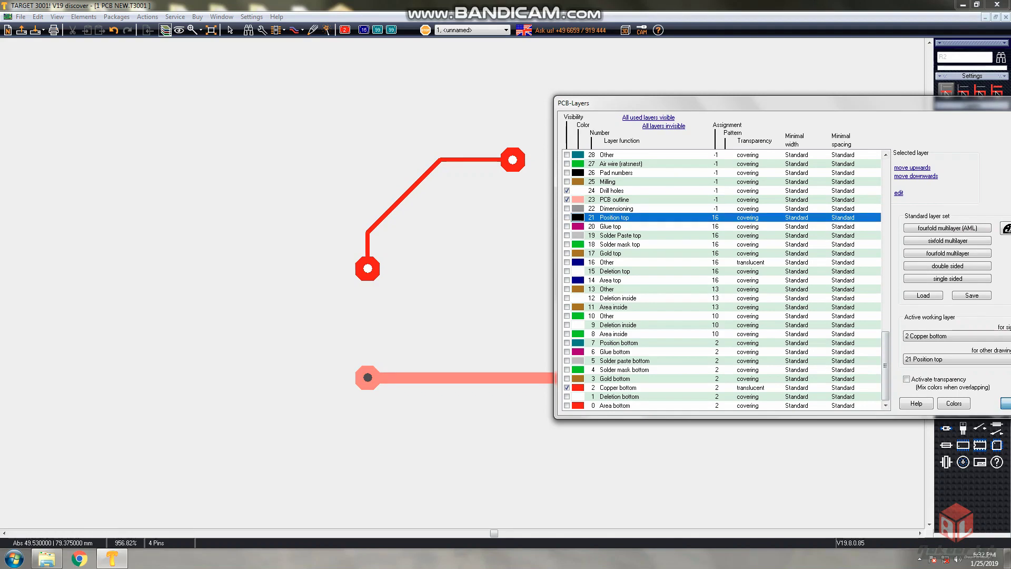
pyautogui.press('Return')
pyautogui.scroll(-1, 570, 236)
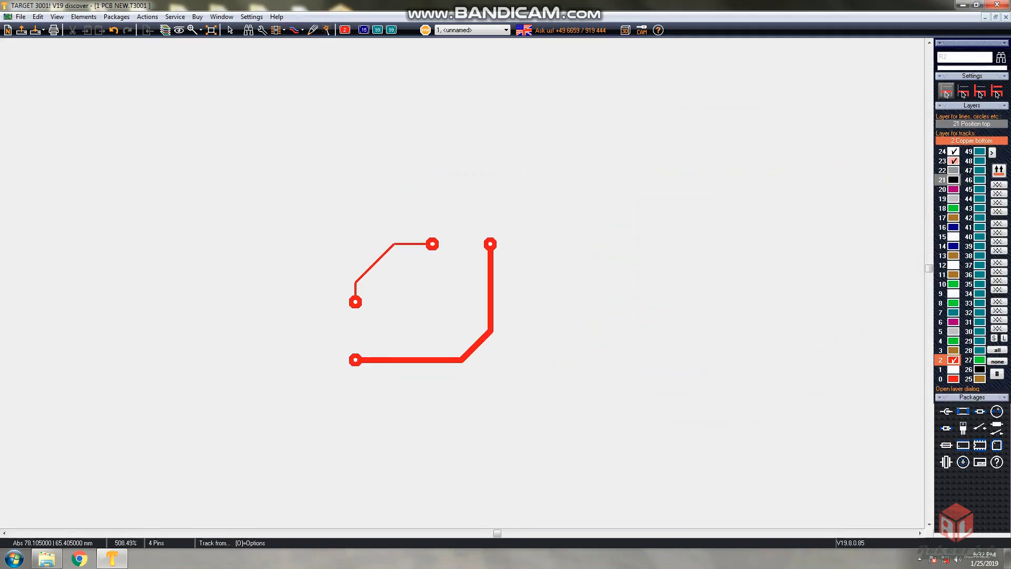
pyautogui.scroll(1, 464, 285)
pyautogui.scroll(-5, 466, 283)
pyautogui.scroll(5, 466, 282)
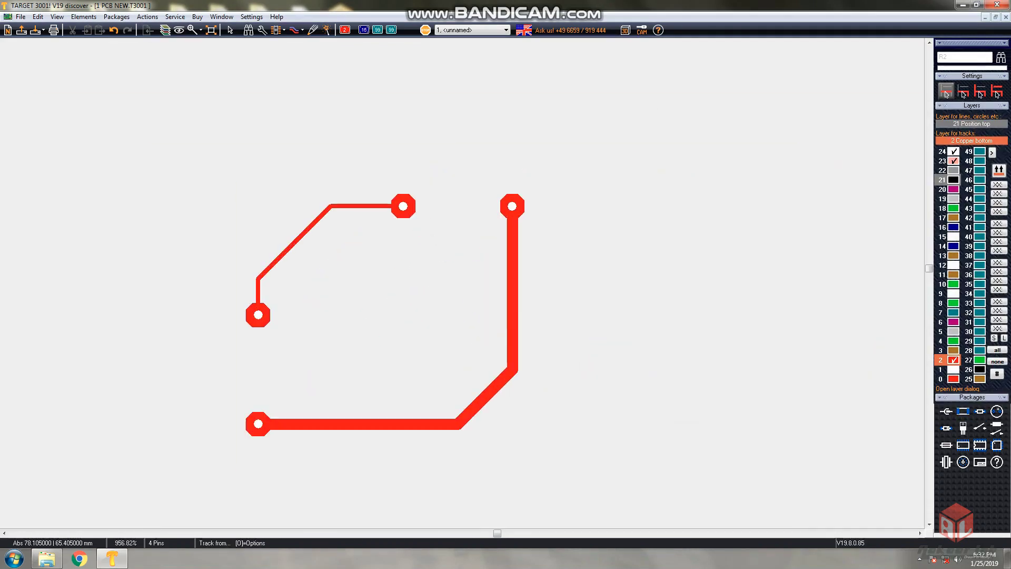
# Leave track drawing and shrink the board outline by moving all four edges close around the tracks and pads
pyautogui.scroll(-4, 466, 283)
pyautogui.press('Escape')
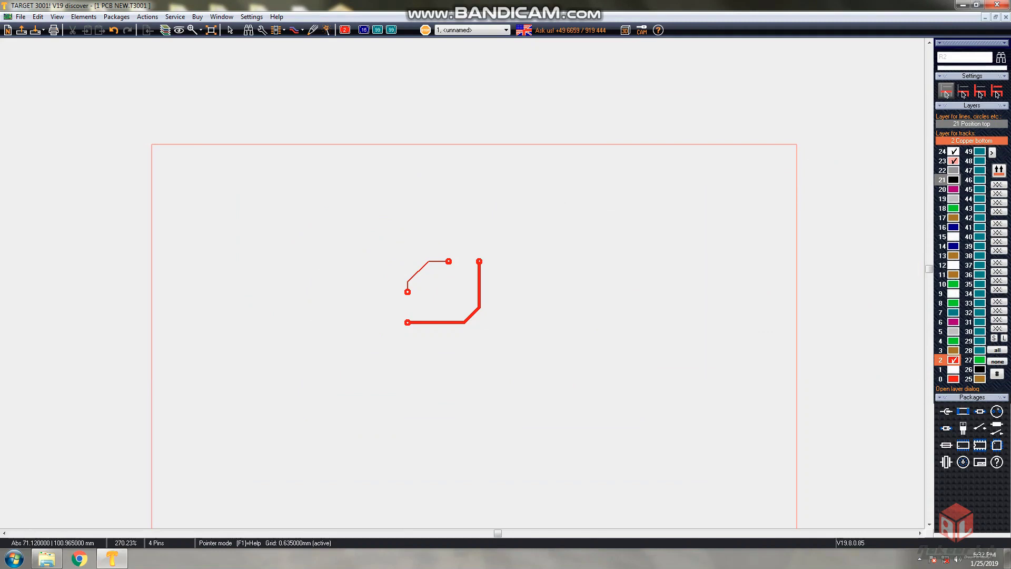
pyautogui.moveTo(439, 145); pyautogui.dragTo(497, 250)
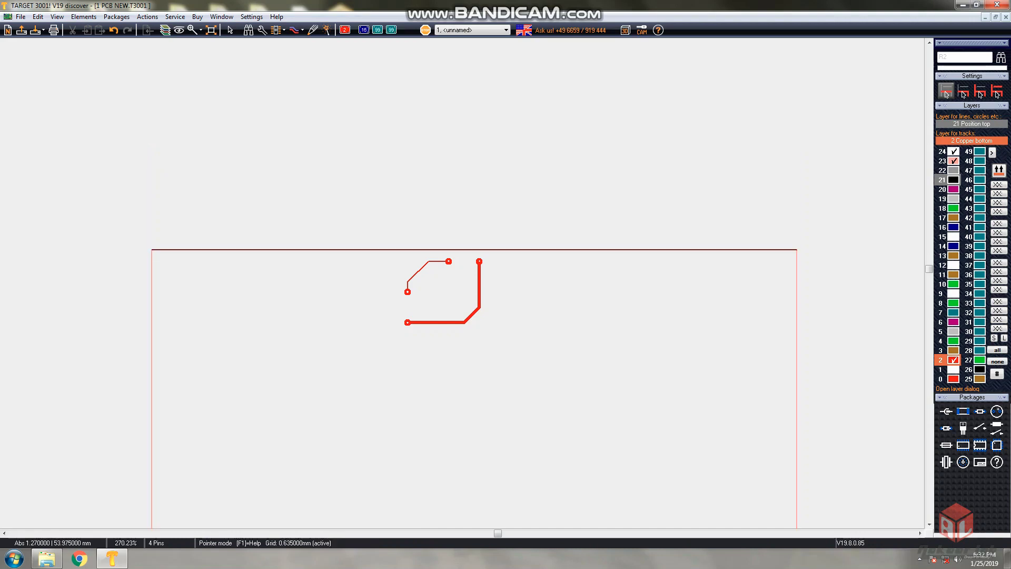
pyautogui.moveTo(151, 284); pyautogui.dragTo(397, 395)
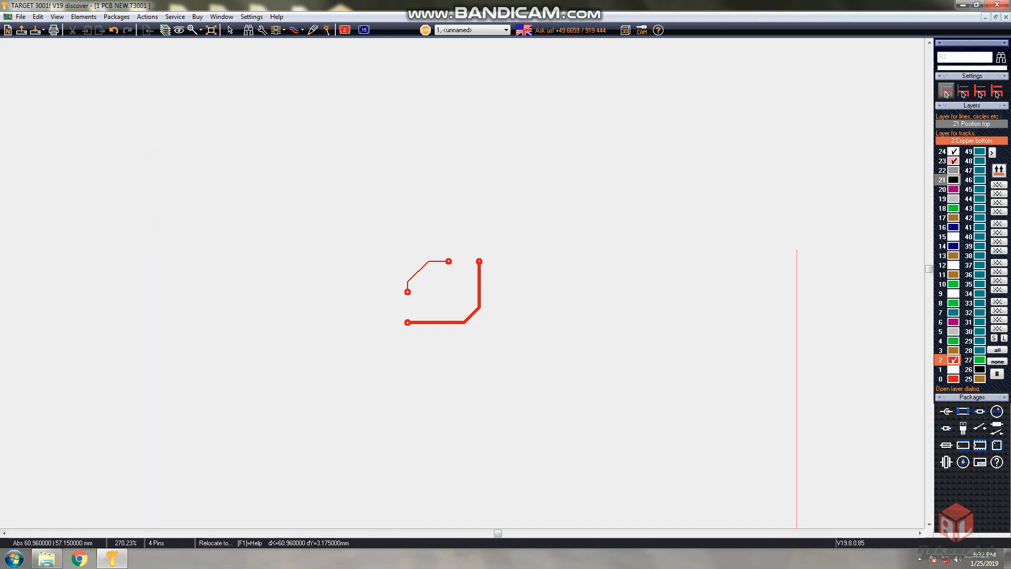
pyautogui.moveTo(796, 334); pyautogui.dragTo(491, 316)
pyautogui.scroll(-2, 440, 300)
pyautogui.scroll(2, 328, 396)
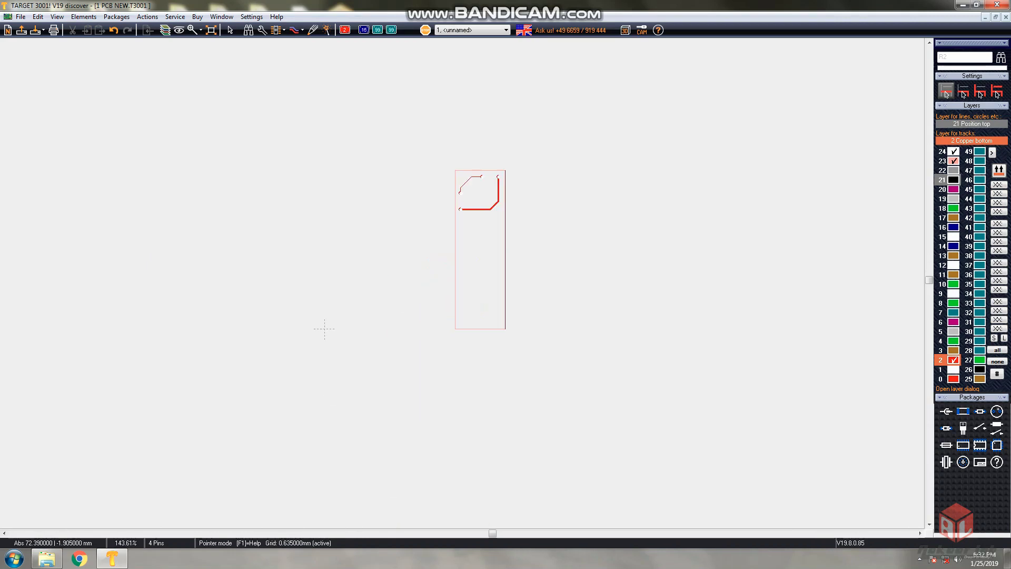
pyautogui.moveTo(478, 329); pyautogui.dragTo(480, 216)
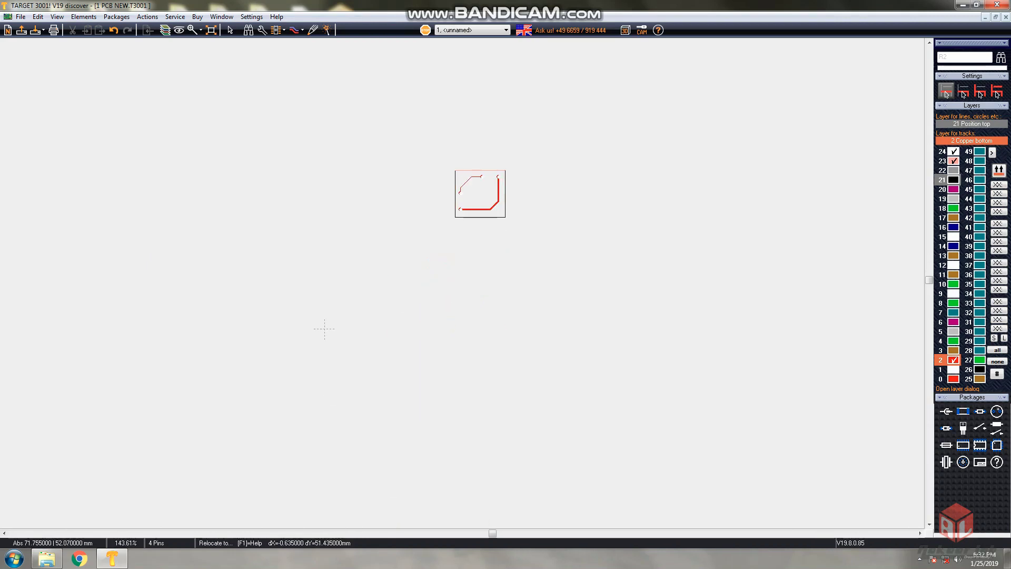
# Open the 3D view of the resized board
pyautogui.scroll(5, 324, 328)
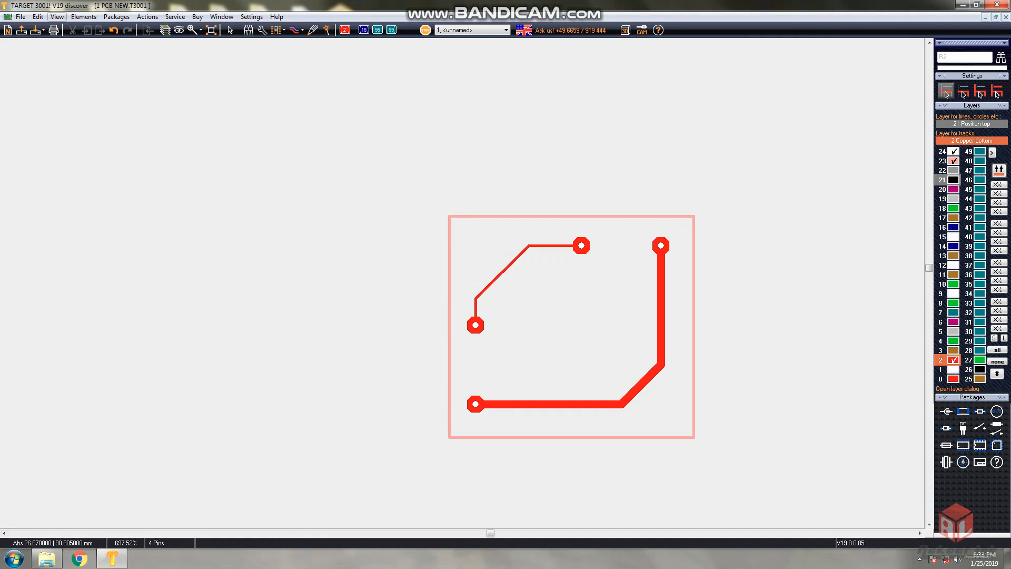
pyautogui.click(57, 16)
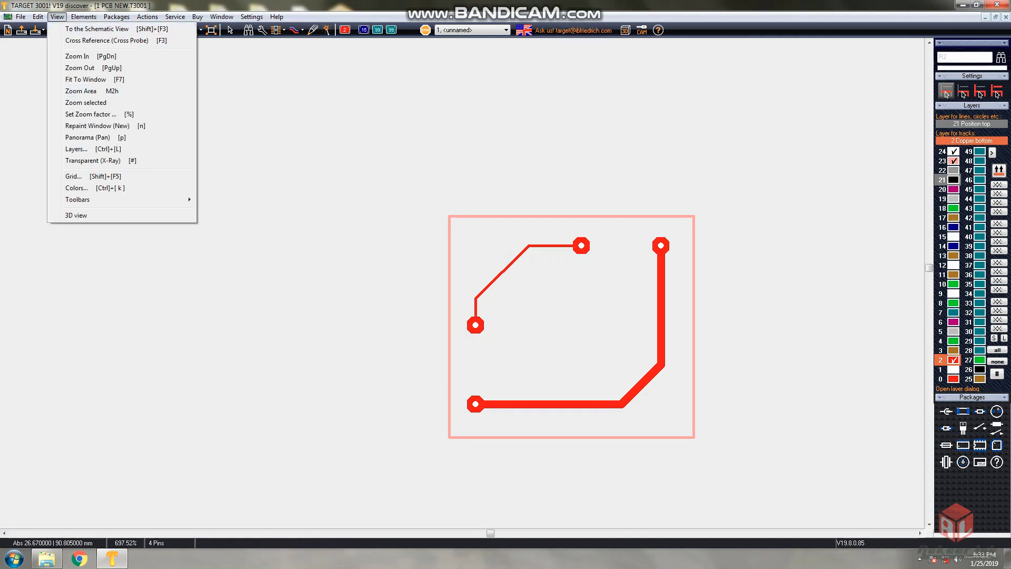
pyautogui.click(76, 216)
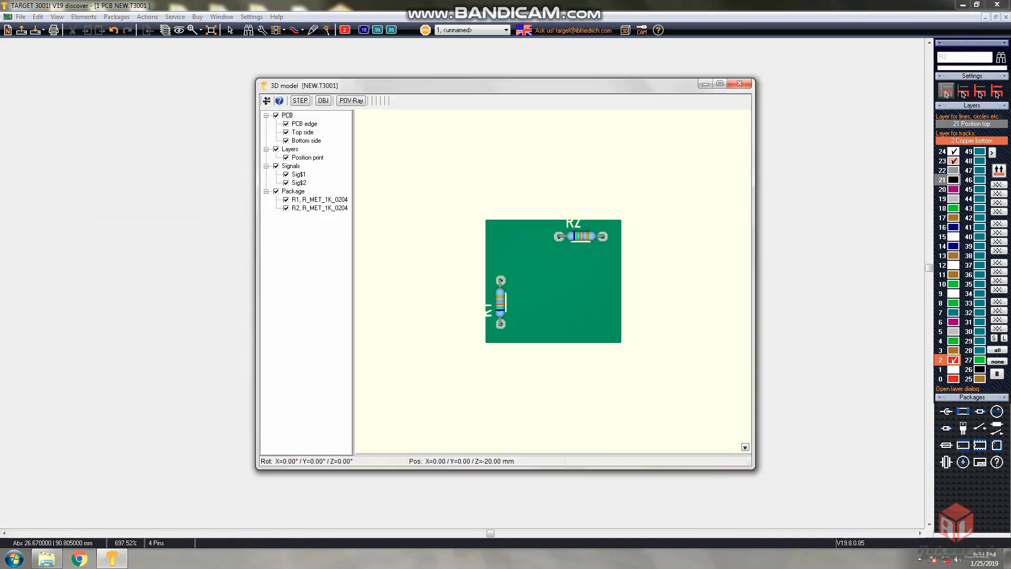